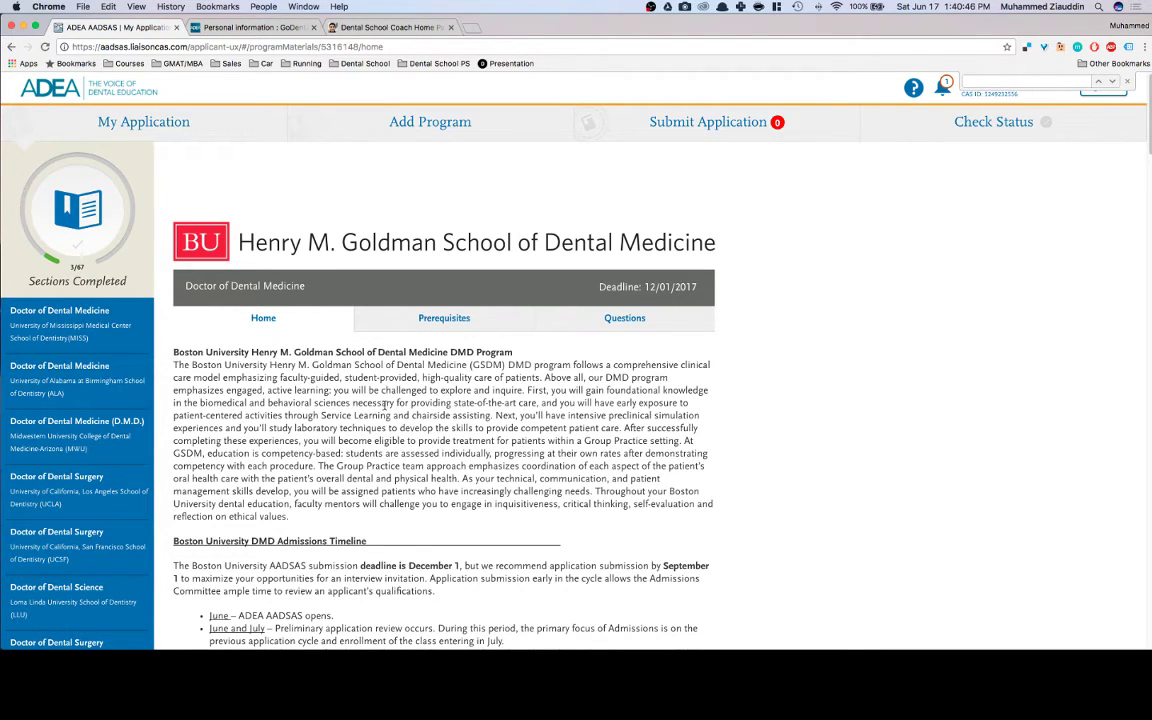
Read through the Boston University DMD program's home page, including its admissions timeline, application requirements and program details.
scroll(391, 395, "down", 10)
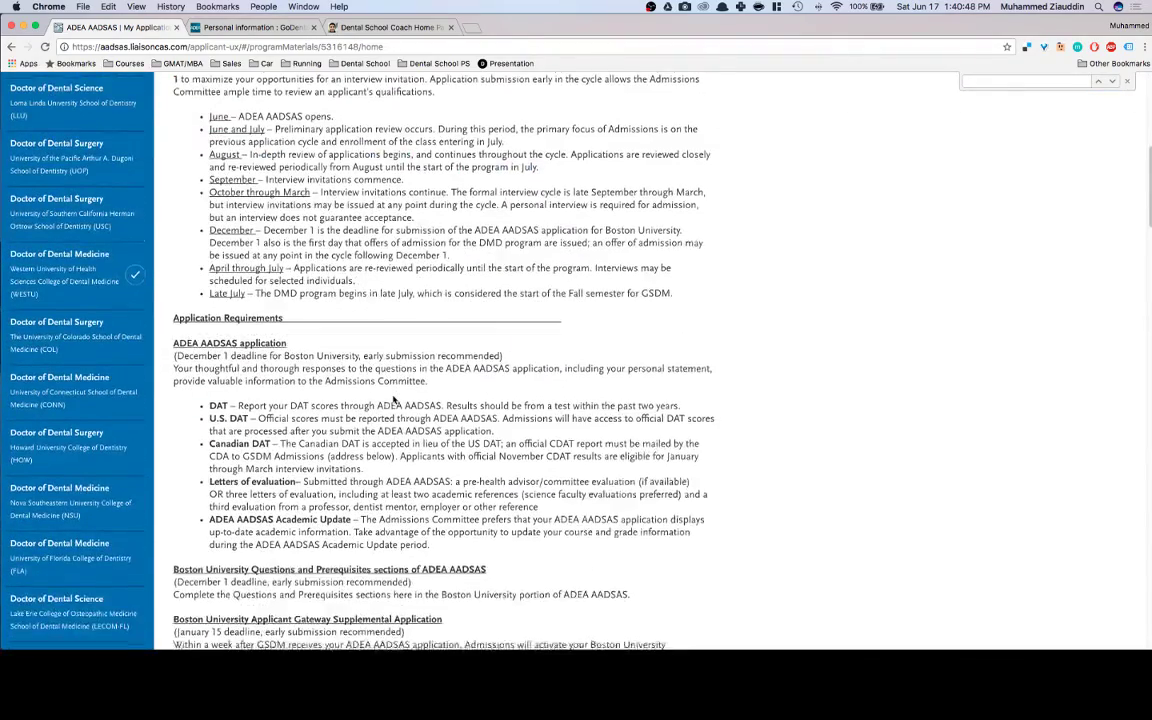
scroll(393, 396, "down", 15)
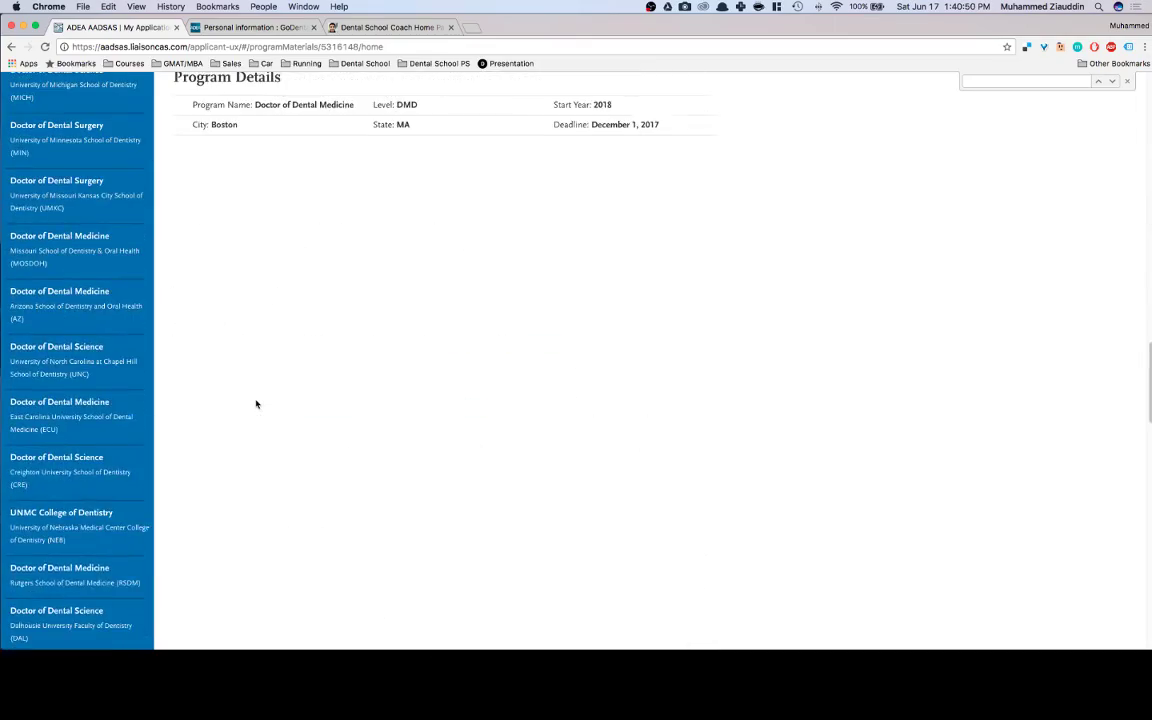
scroll(256, 404, "up", 20)
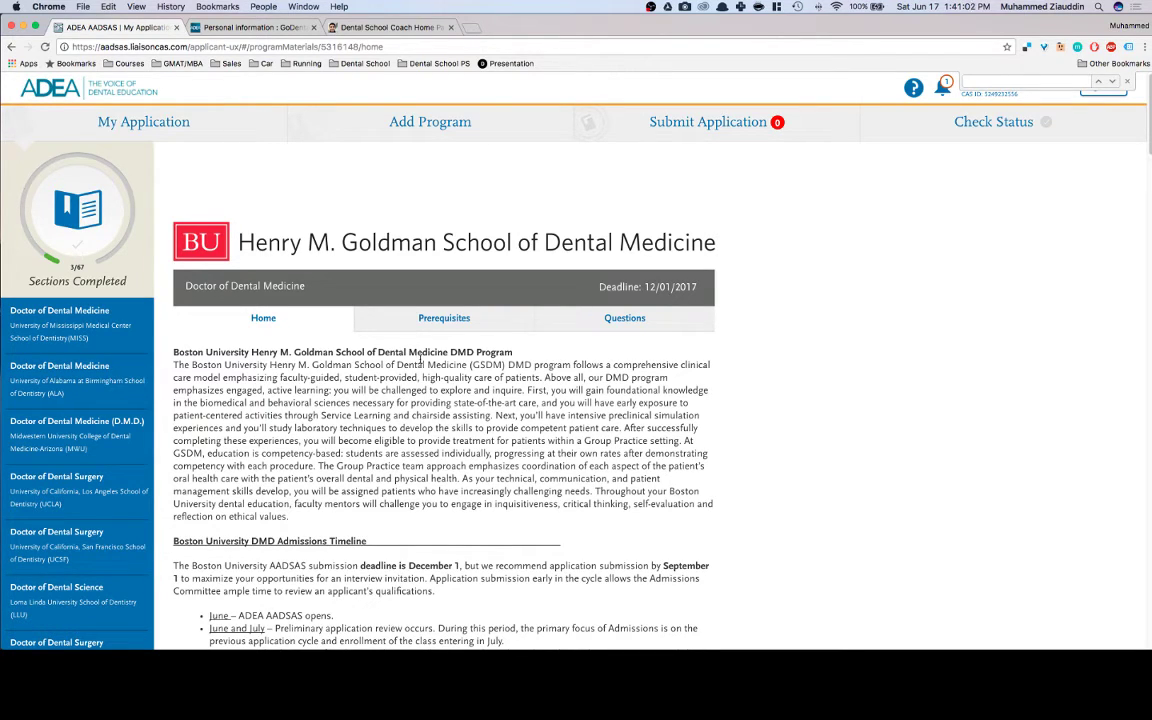
Review the Boston University program's prerequisites, including the required courses, credits, grades and descriptions.
left_click(423, 327)
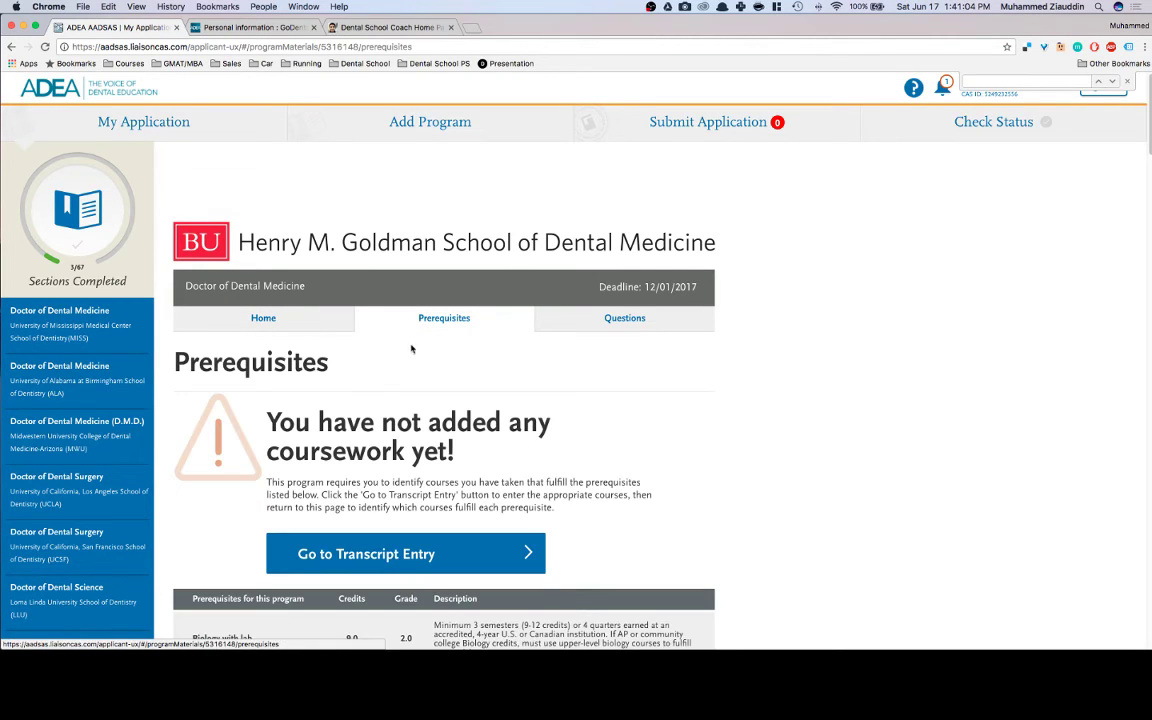
scroll(450, 345, "down", 3)
scroll(450, 344, "down", 2)
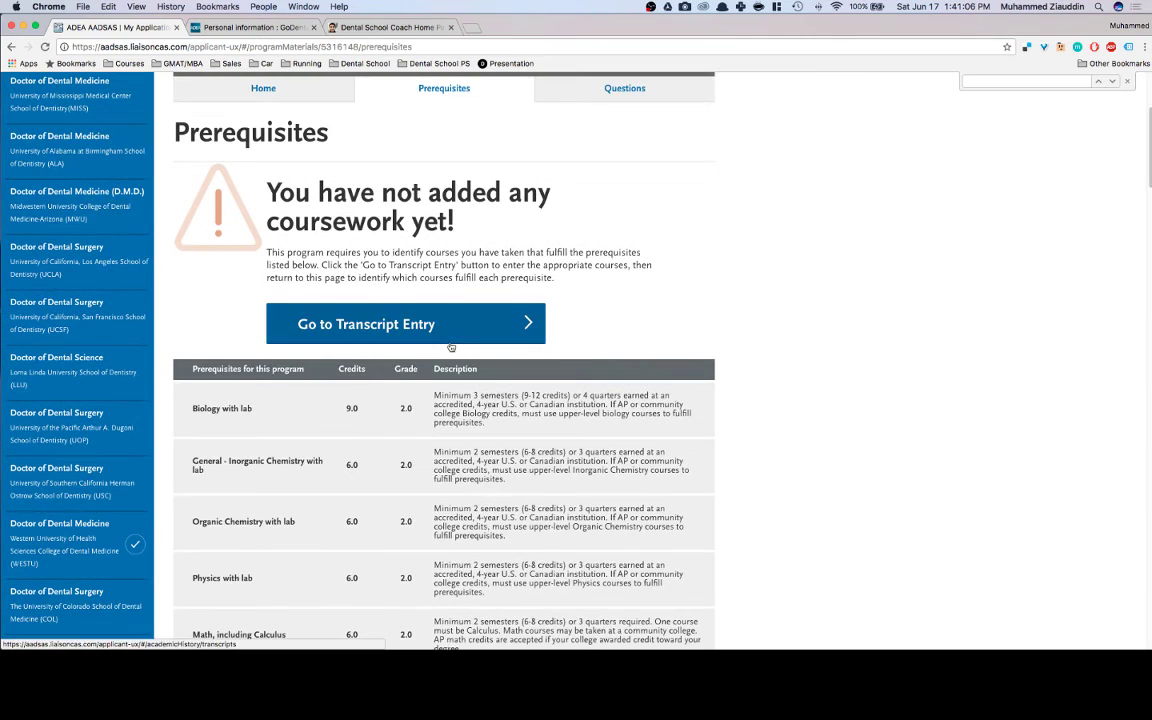
scroll(465, 366, "down", 1)
scroll(465, 366, "down", 3)
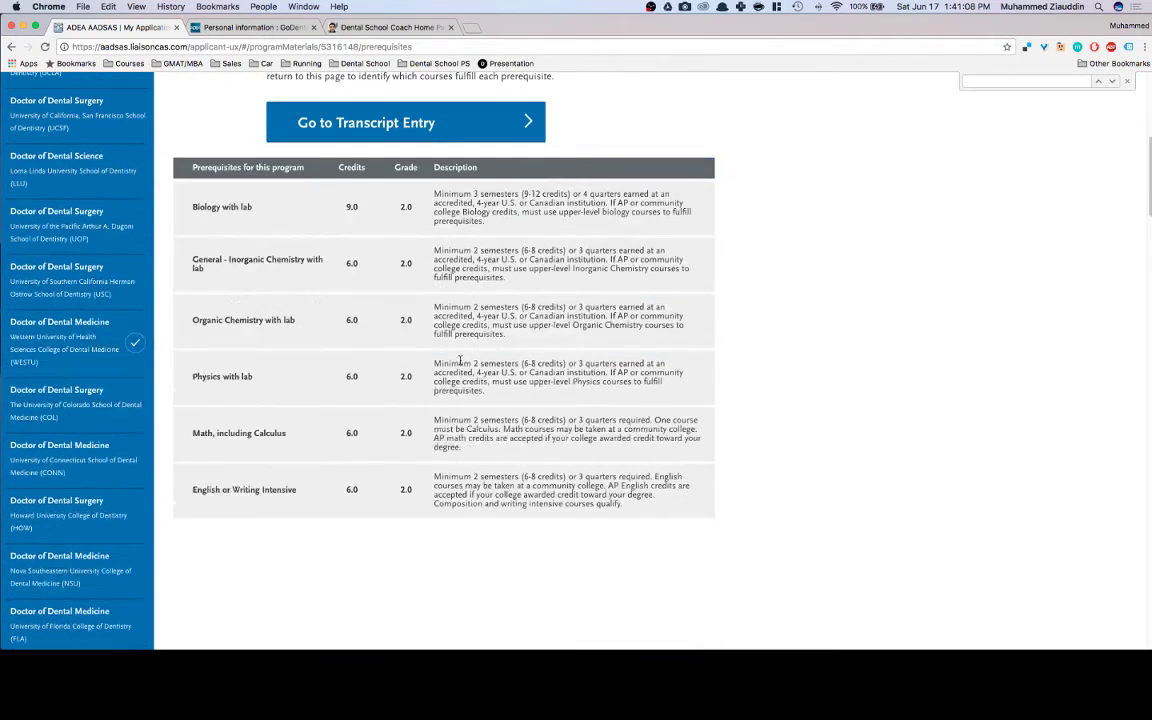
scroll(529, 281, "up", 3)
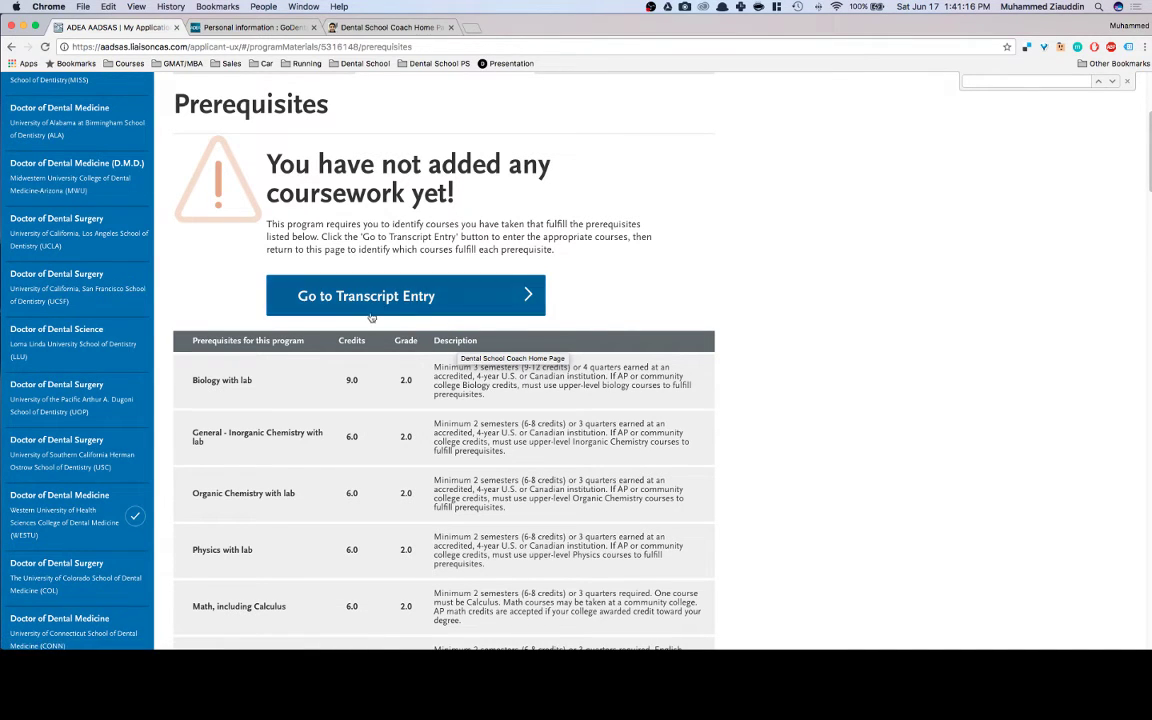
scroll(667, 188, "up", 1)
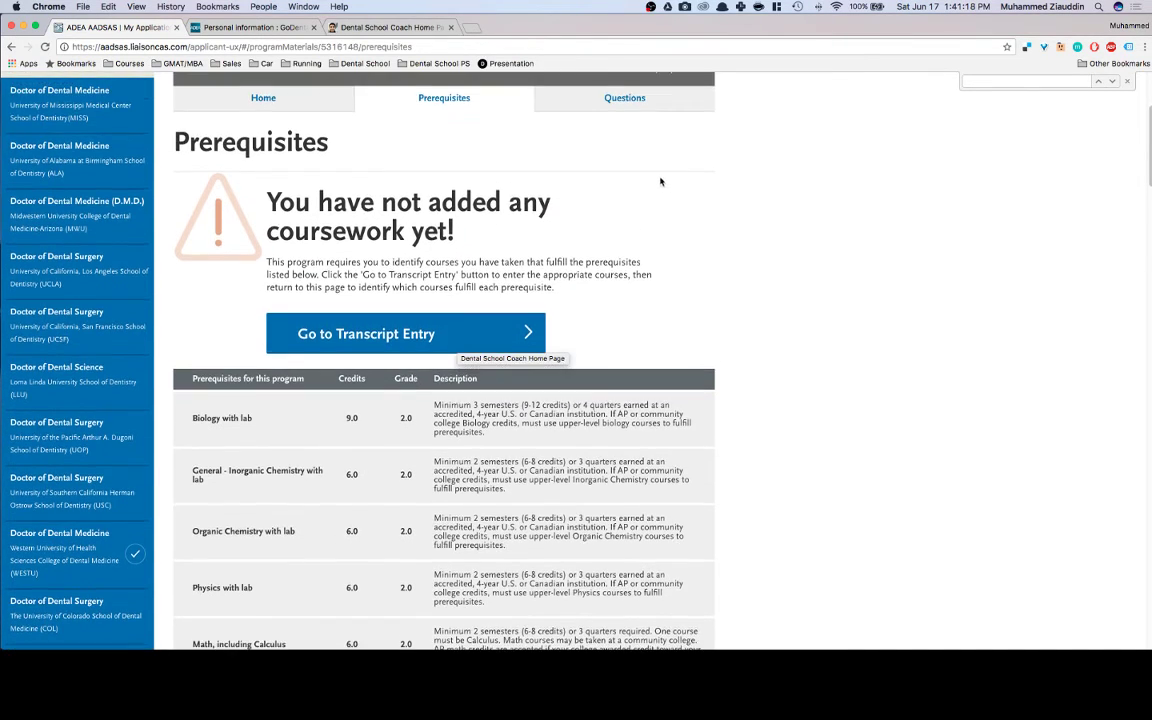
Glance at the program's Questions section, then return to its Home section and highlight the application deadline.
left_click(614, 98)
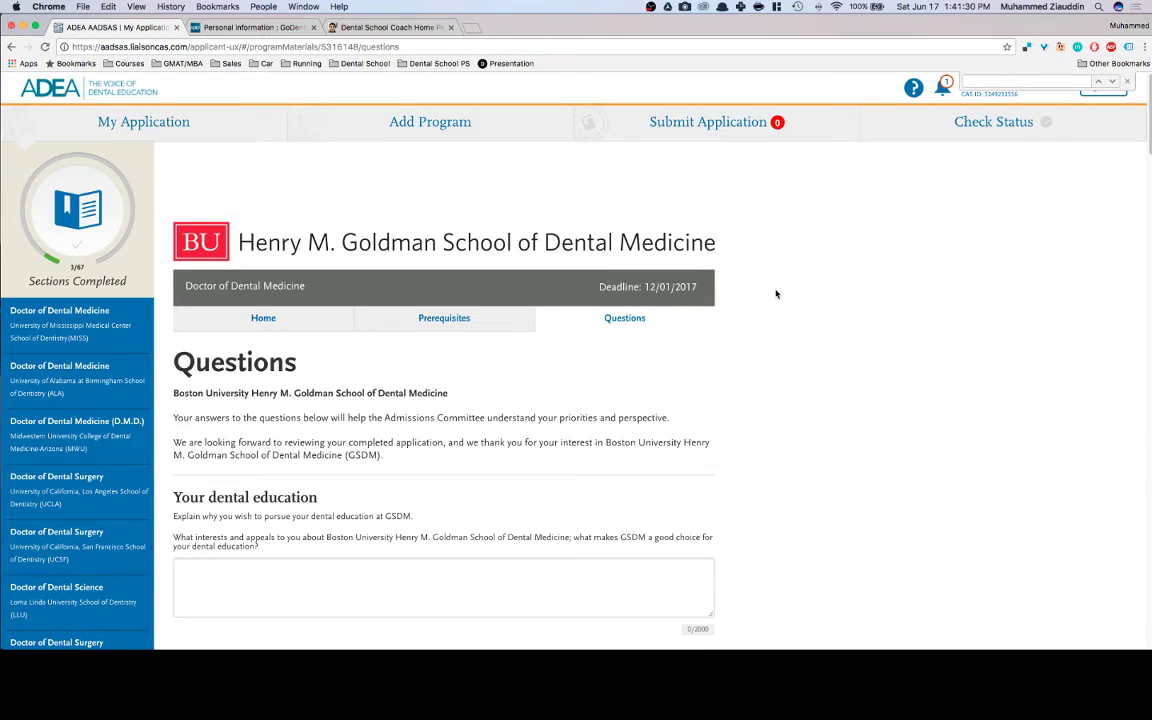
left_click(263, 317)
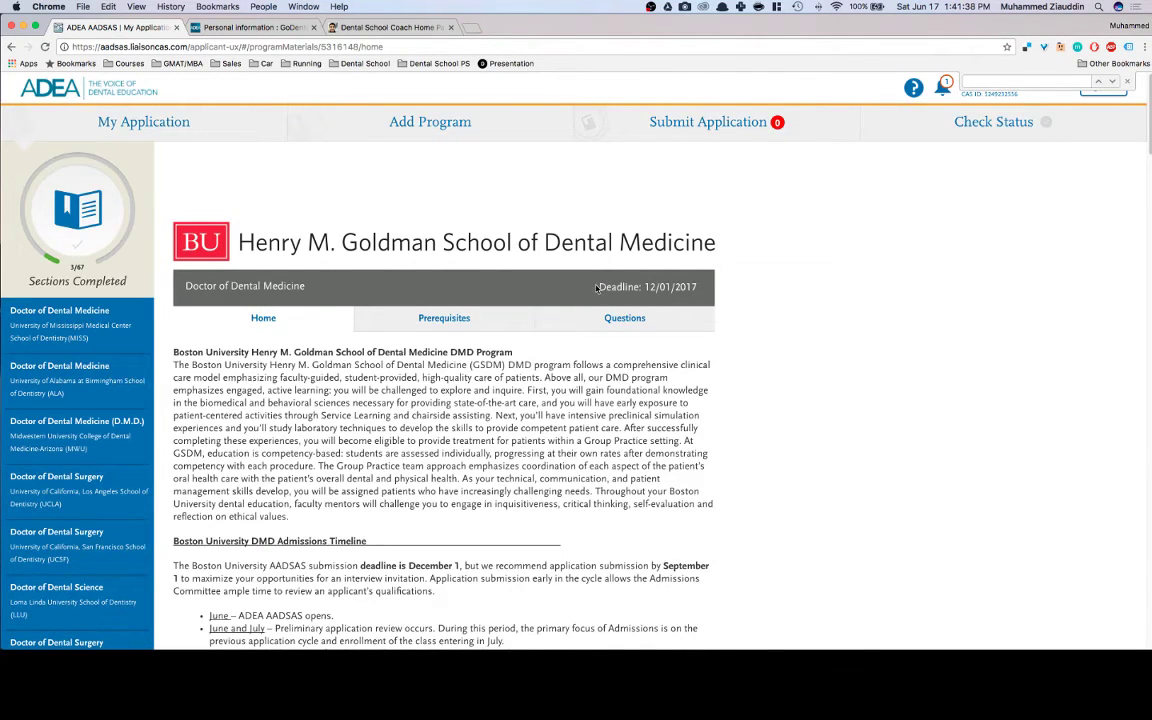
left_click_drag(597, 288, 698, 290)
Examine the program's essay questions under "Your dental education" and "You, future dental student", highlighting their instructions.
left_click(649, 320)
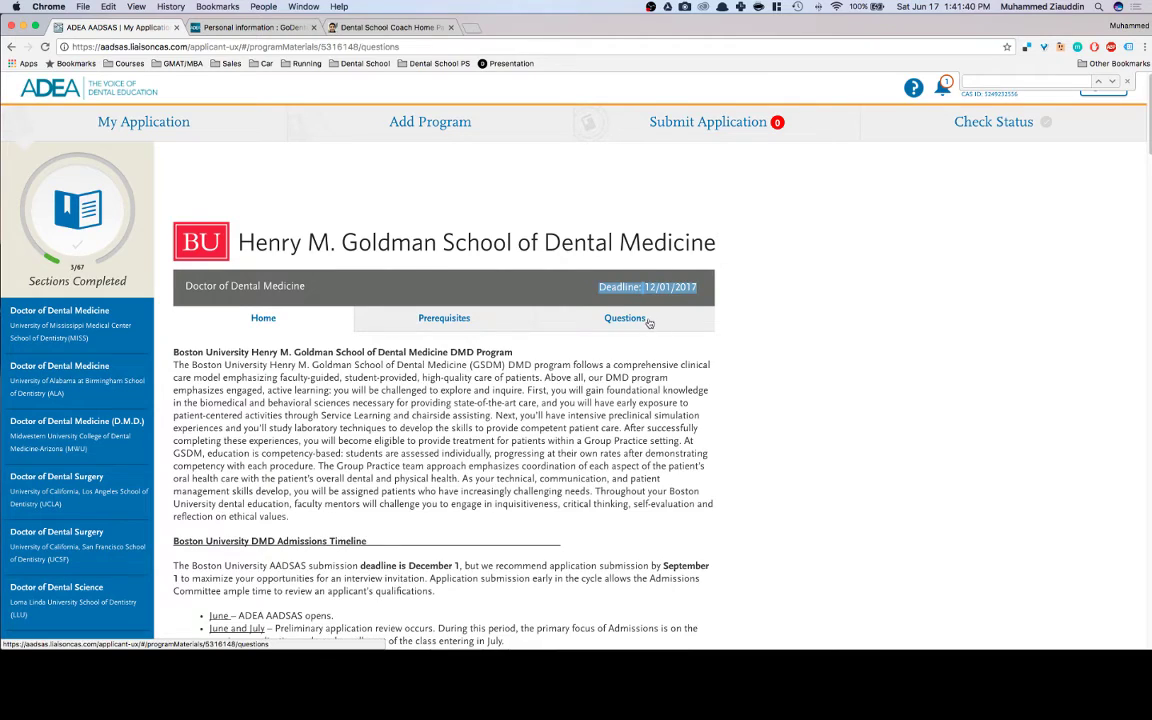
scroll(763, 226, "down", 3)
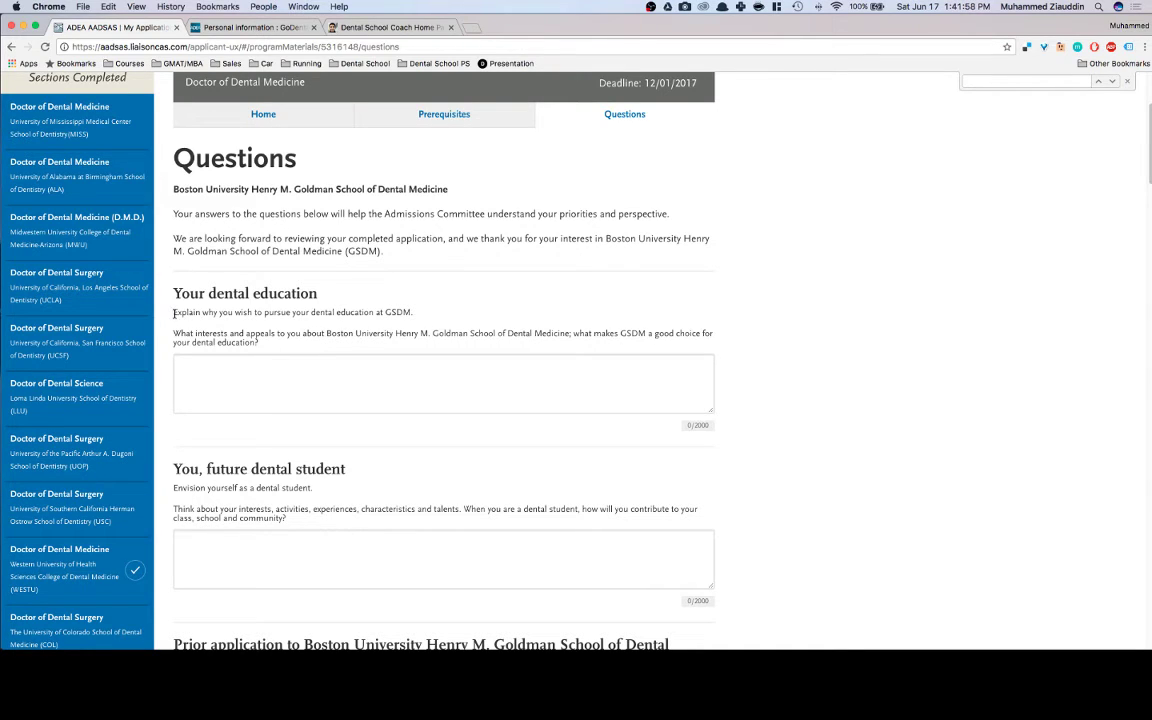
left_click_drag(173, 313, 408, 316)
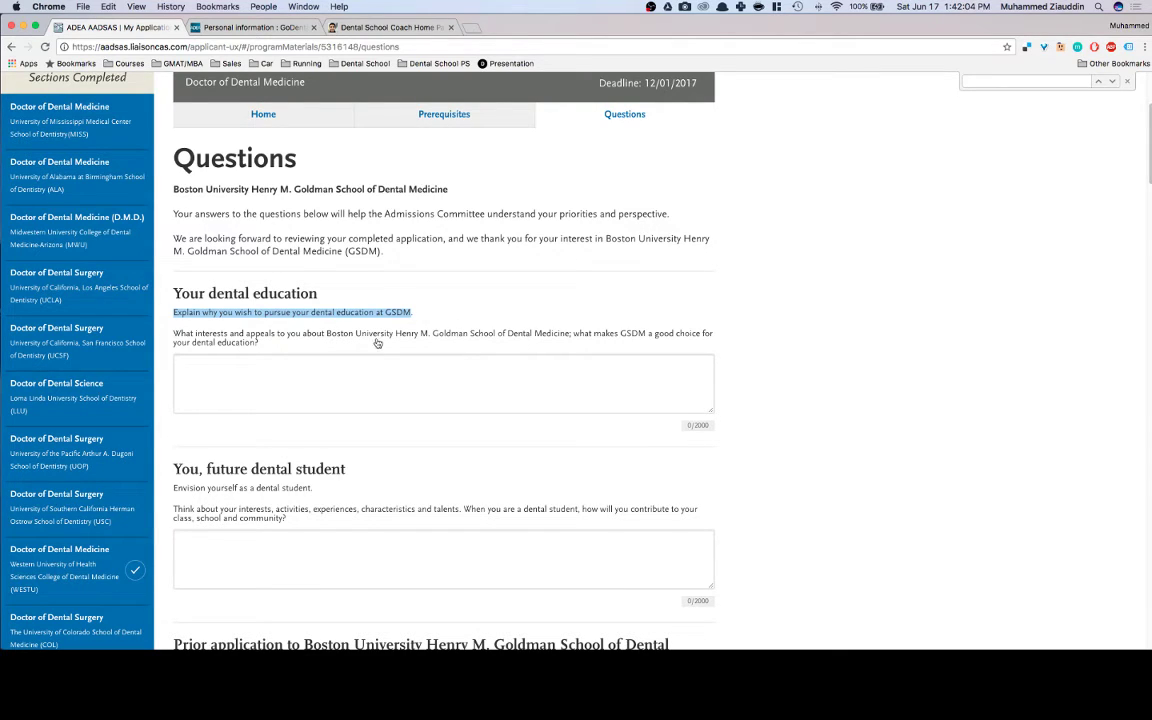
left_click(321, 381)
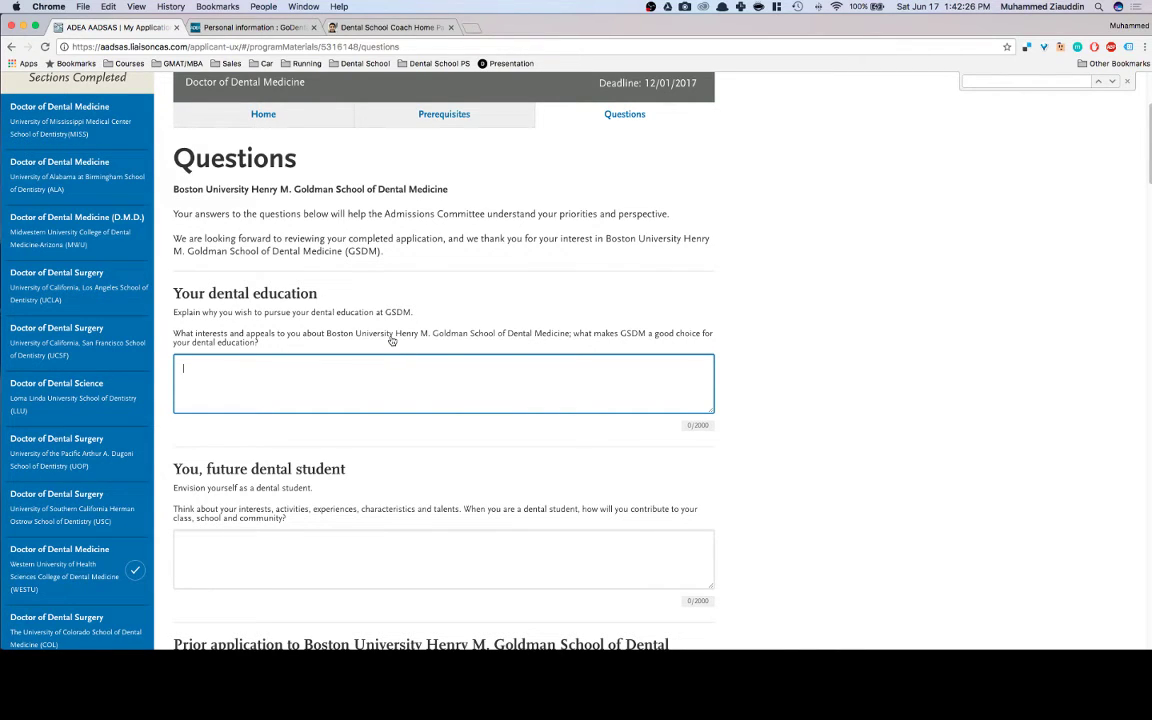
scroll(640, 315, "down", 1)
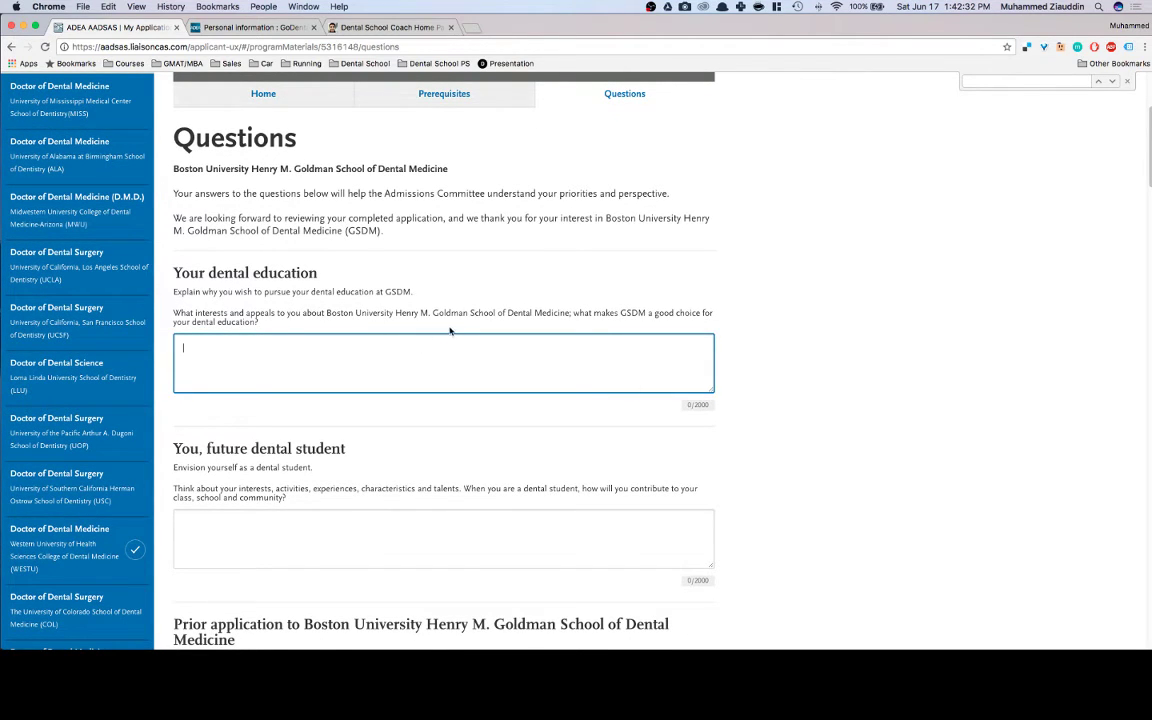
scroll(295, 470, "down", 3)
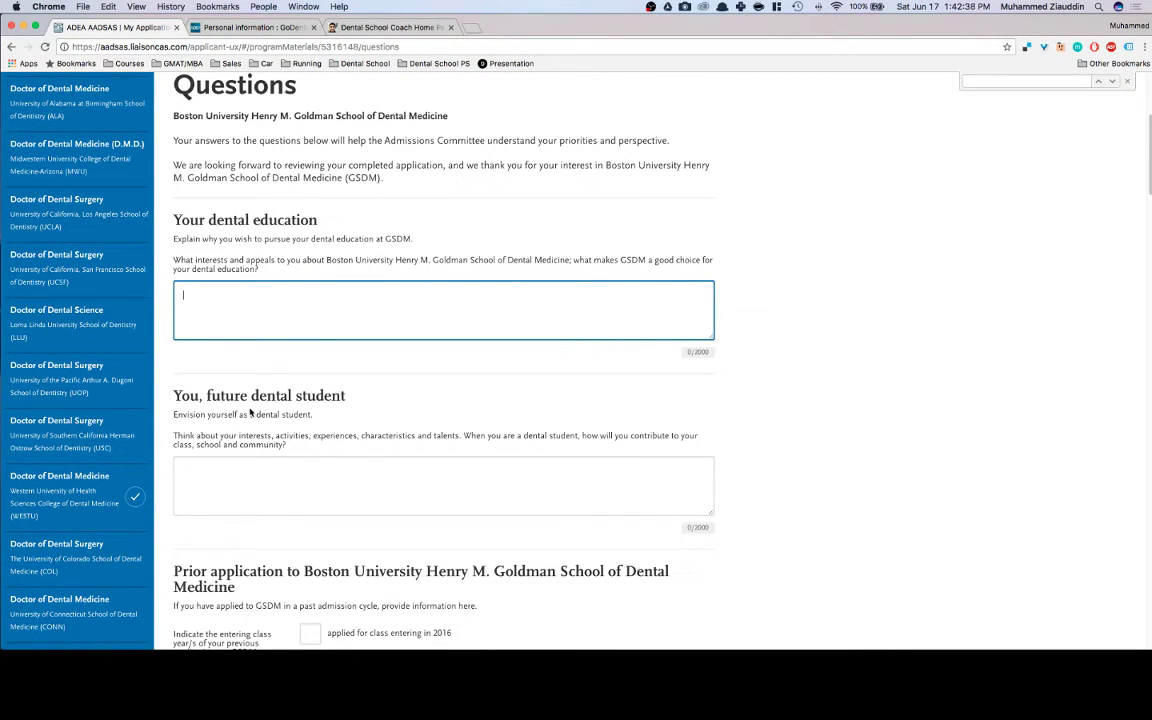
left_click_drag(310, 414, 215, 415)
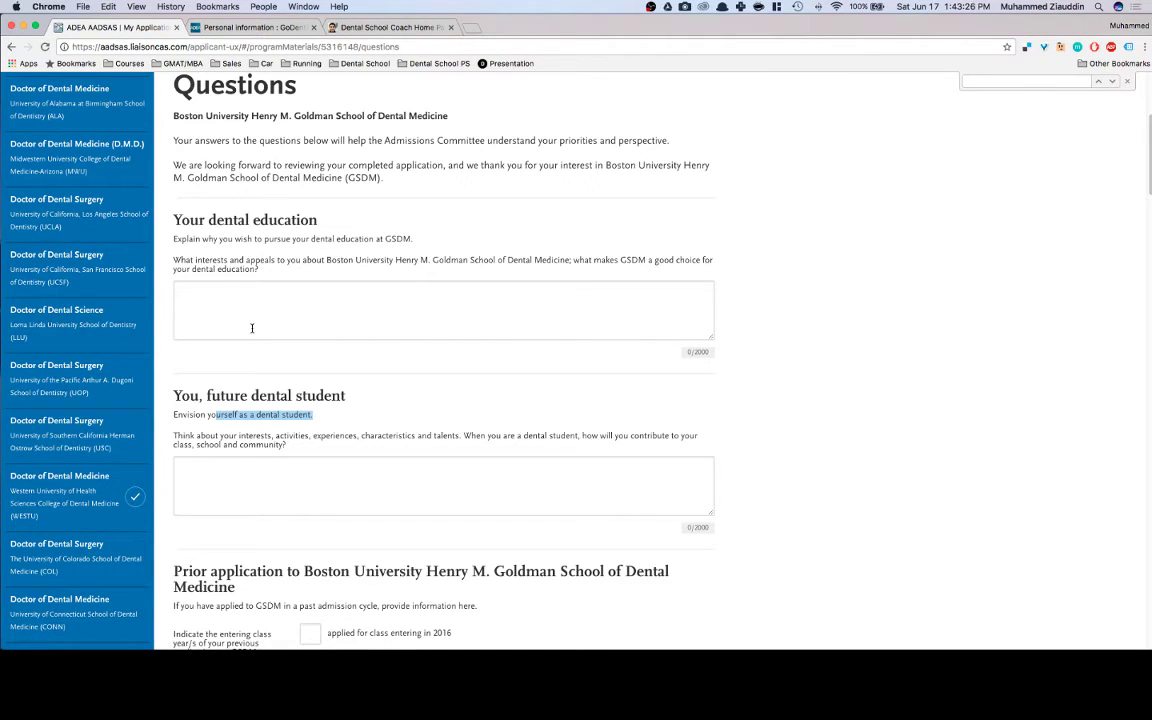
left_click(228, 296)
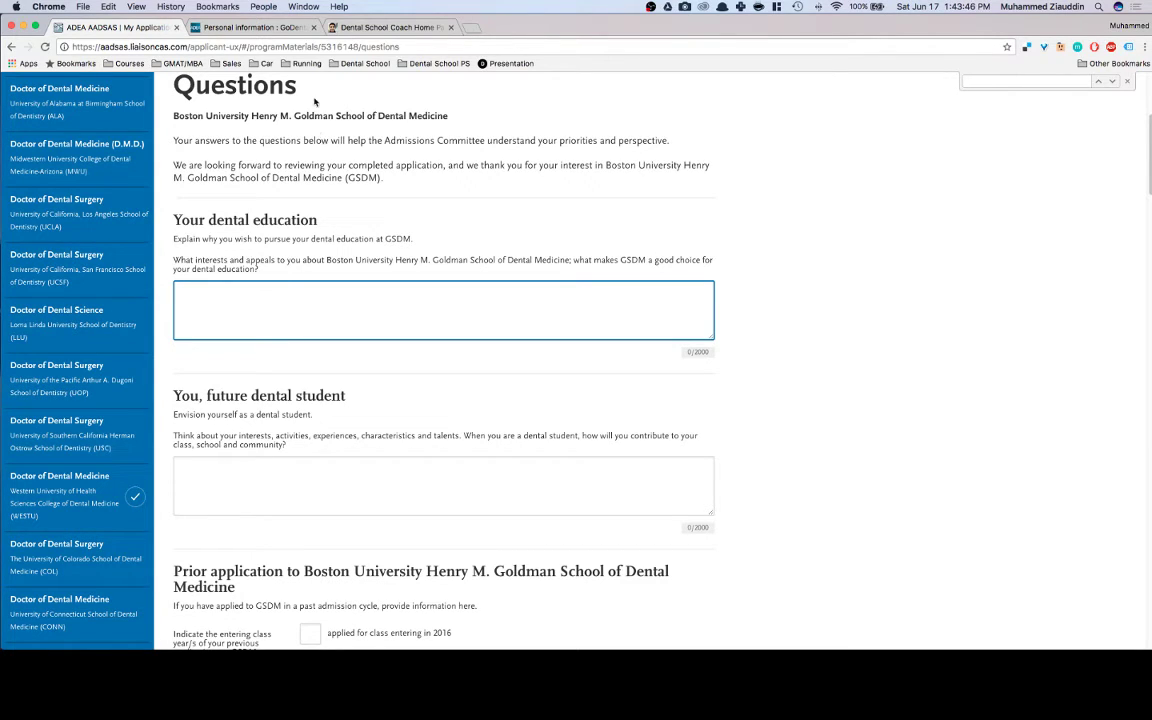
Search the web for "boston university dental school" in a new browser tab and open the school's official website.
left_click(472, 30)
type("bos")
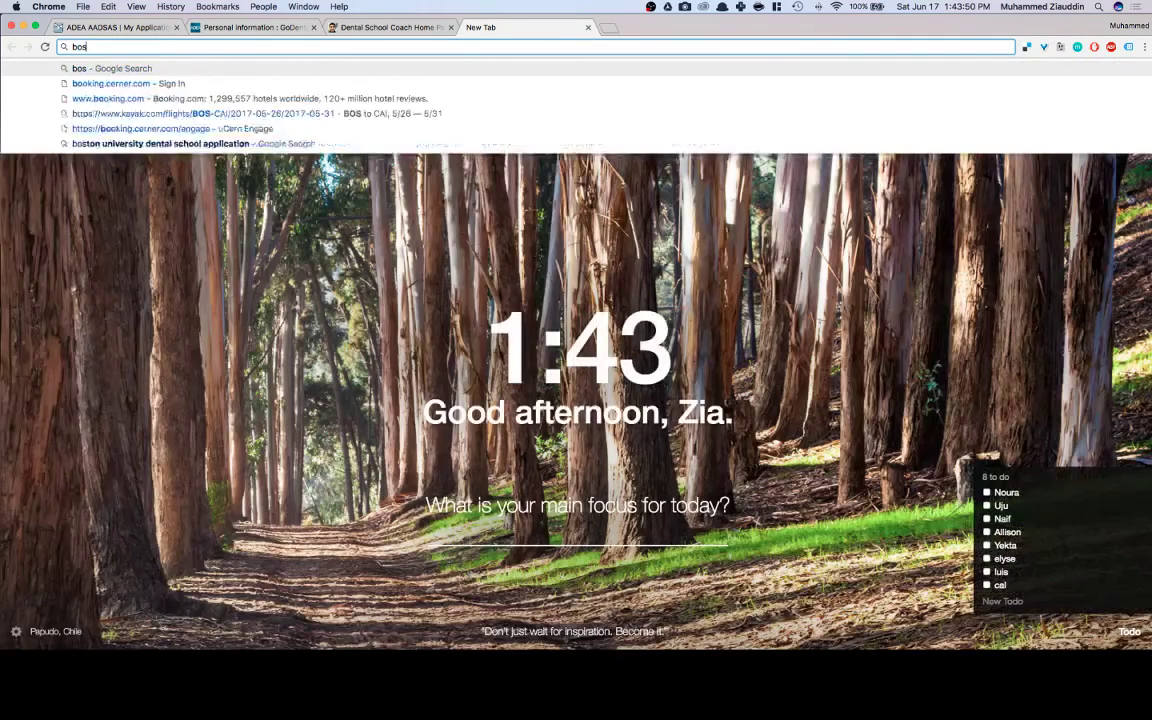
type("ton univer")
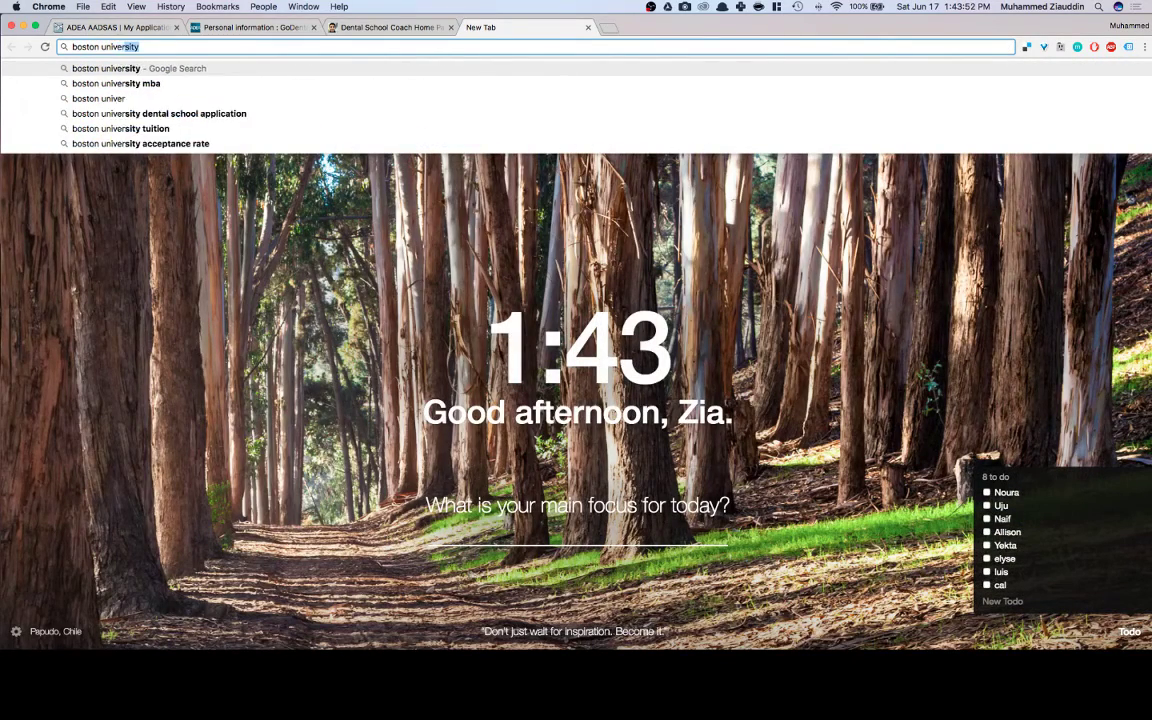
type("sity dental school")
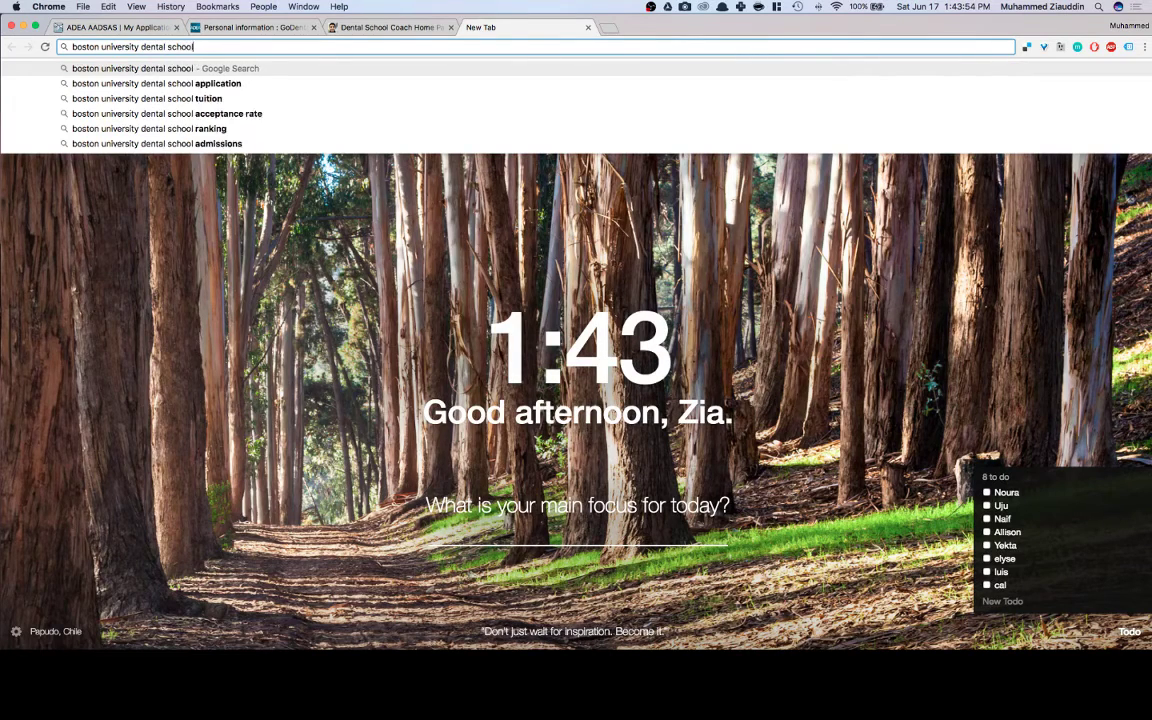
key("Return")
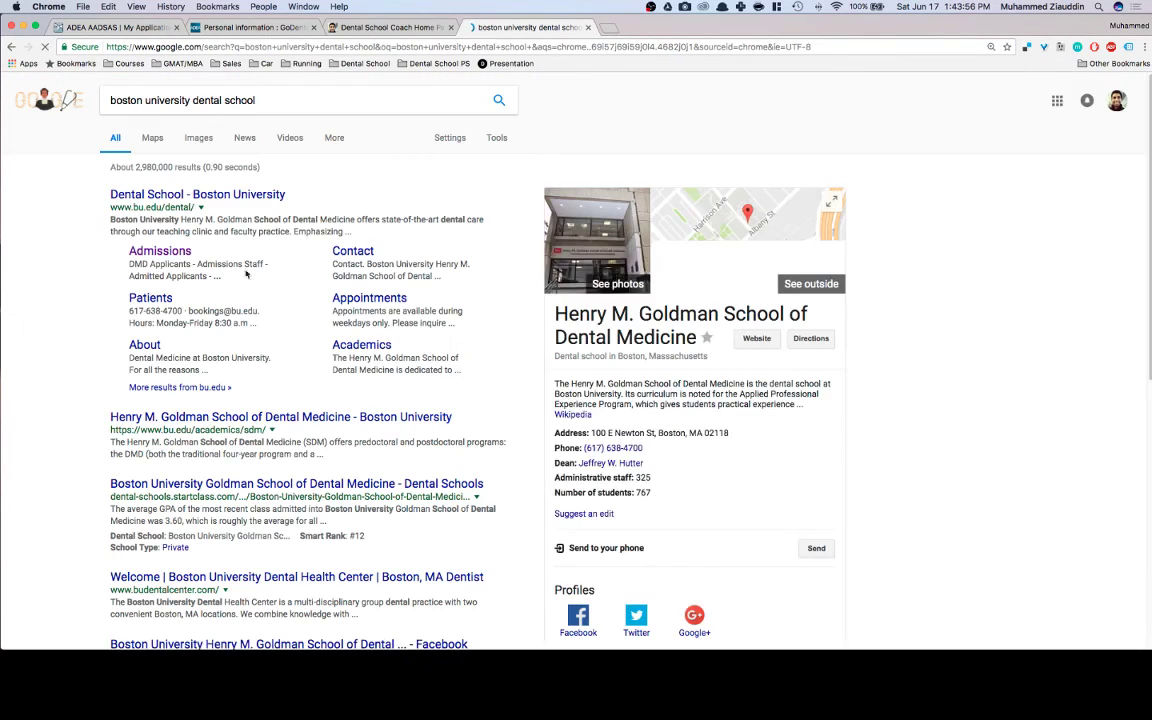
left_click(227, 197)
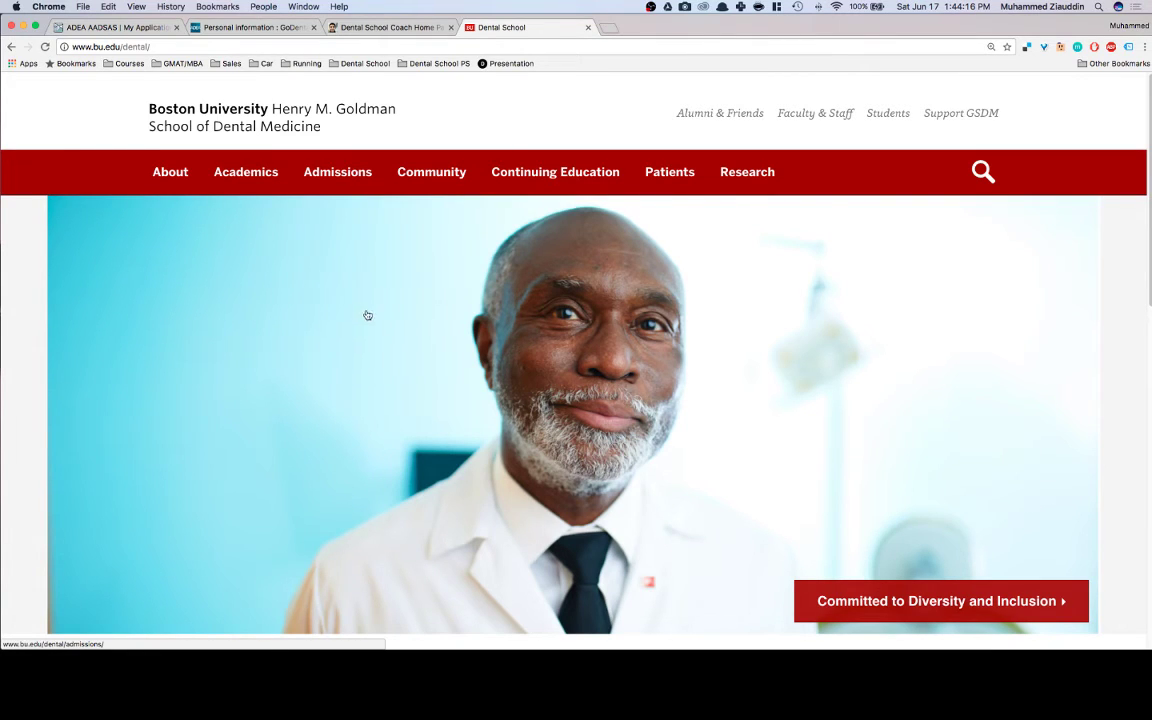
Read the dental school website's About page for material on its learning environment, service, research and patient care.
left_click(172, 172)
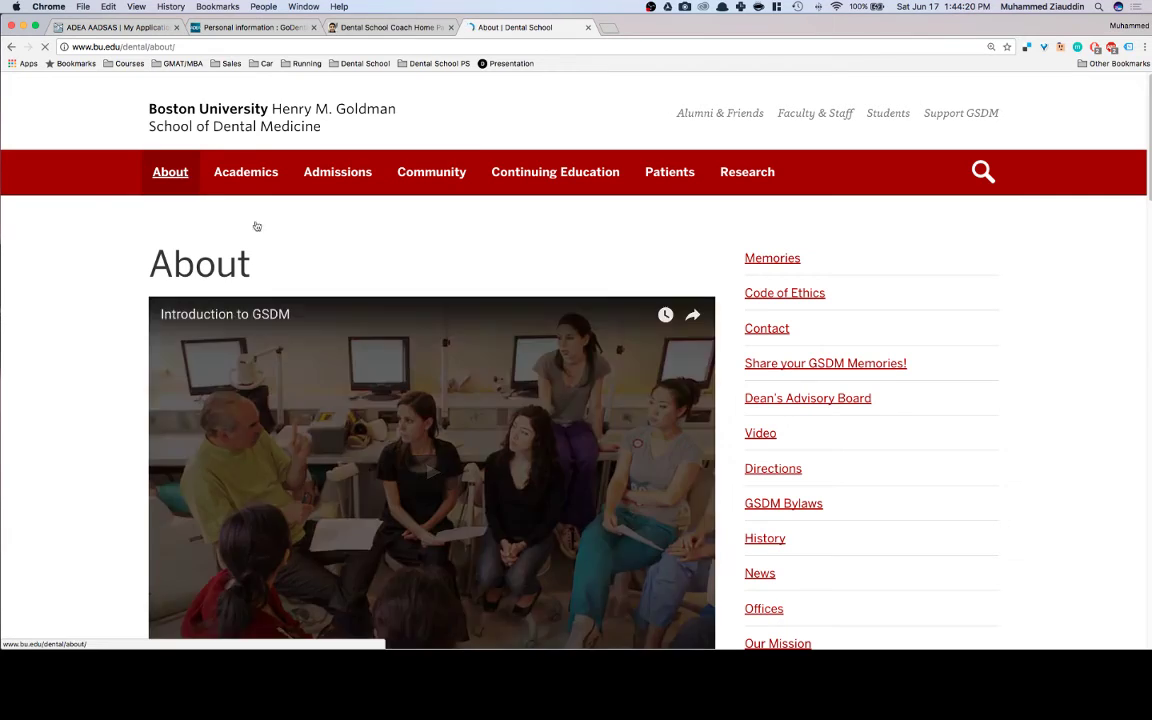
scroll(346, 261, "down", 1)
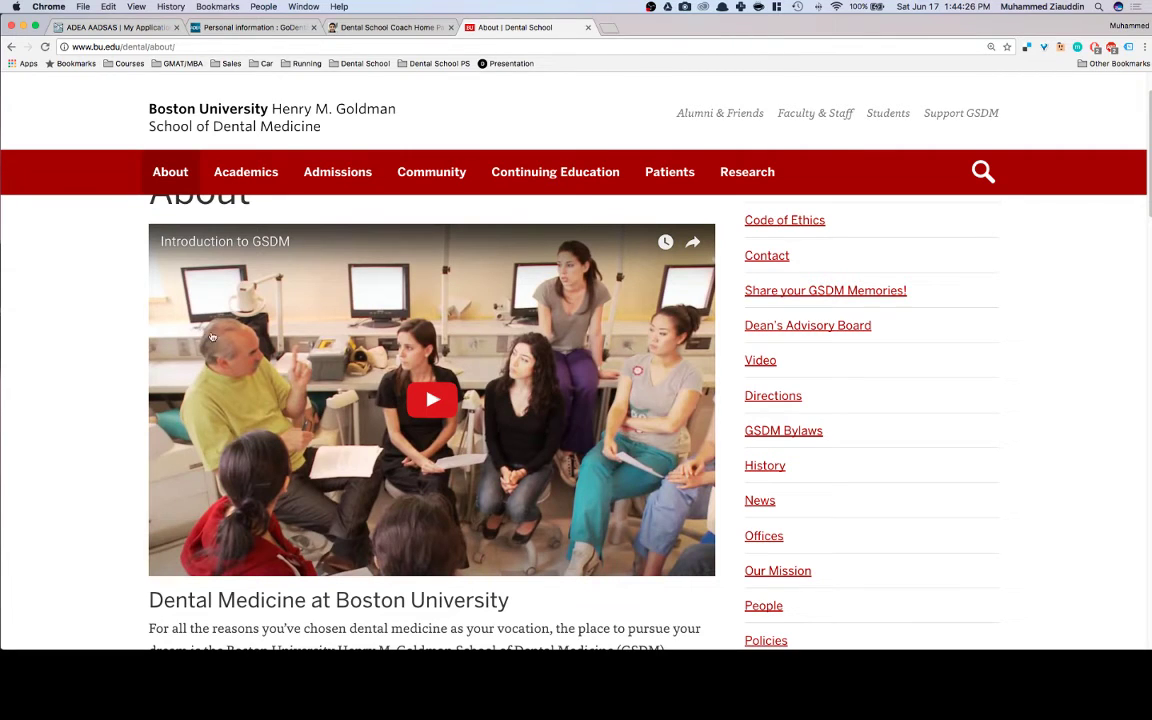
scroll(134, 342, "down", 2)
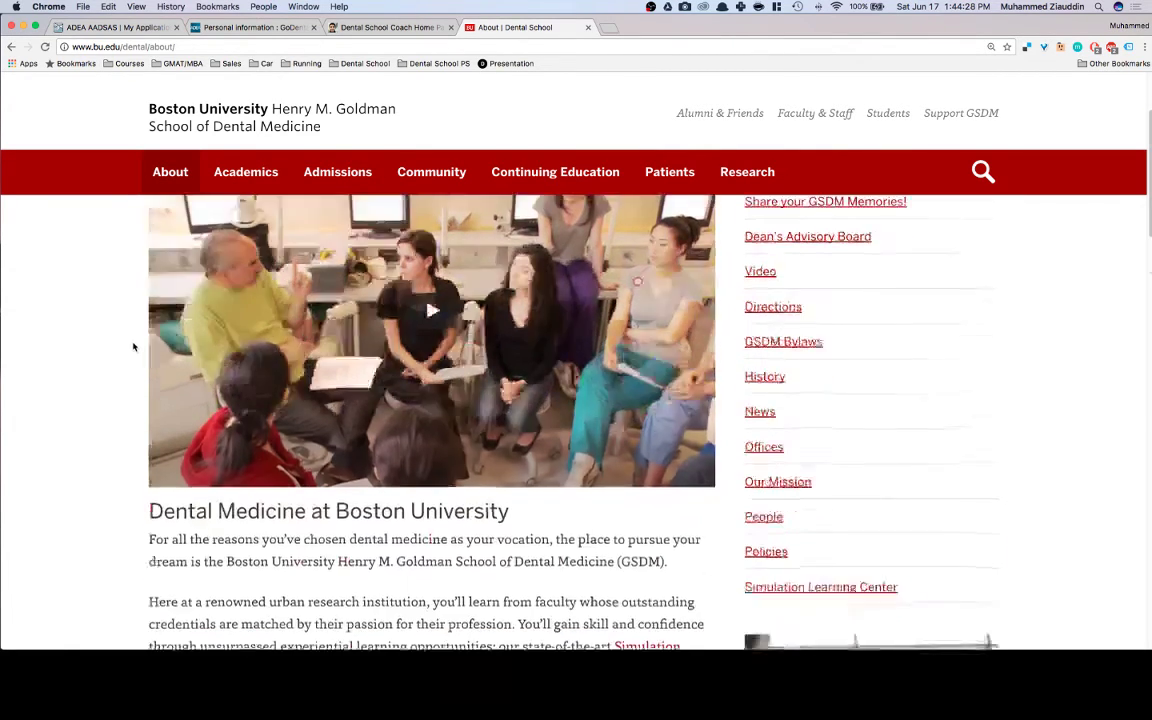
scroll(134, 347, "down", 6)
scroll(135, 347, "up", 1)
scroll(136, 348, "down", 5)
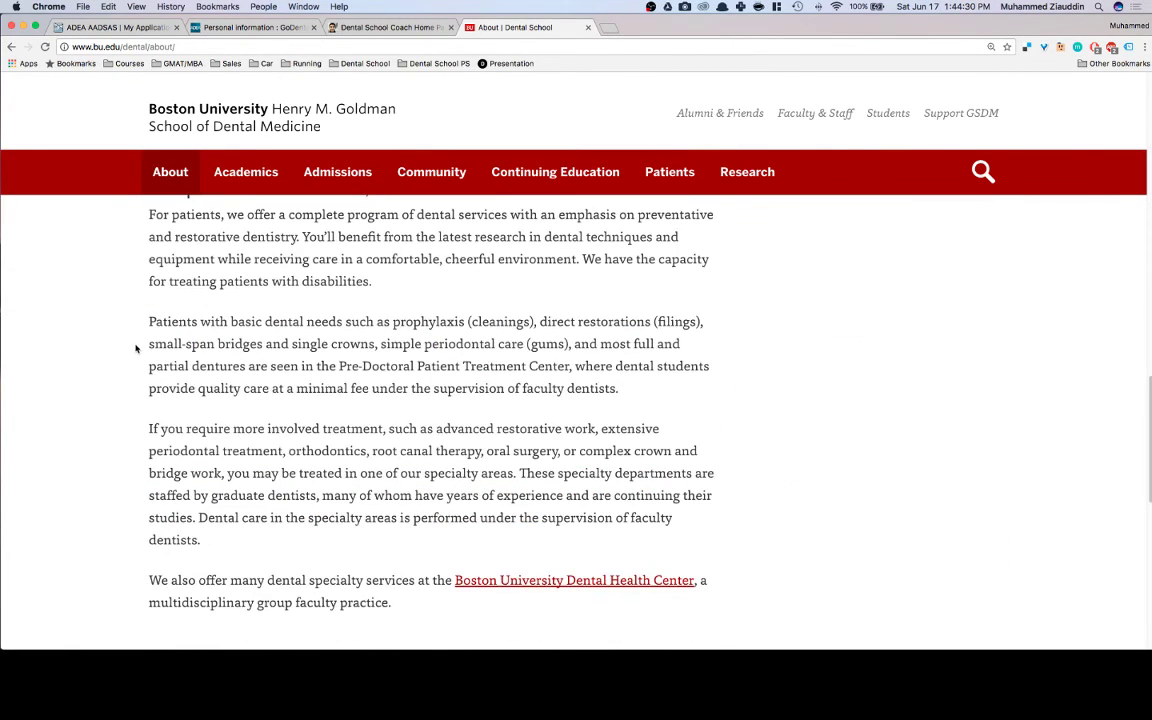
scroll(136, 348, "down", 9)
scroll(141, 353, "up", 2)
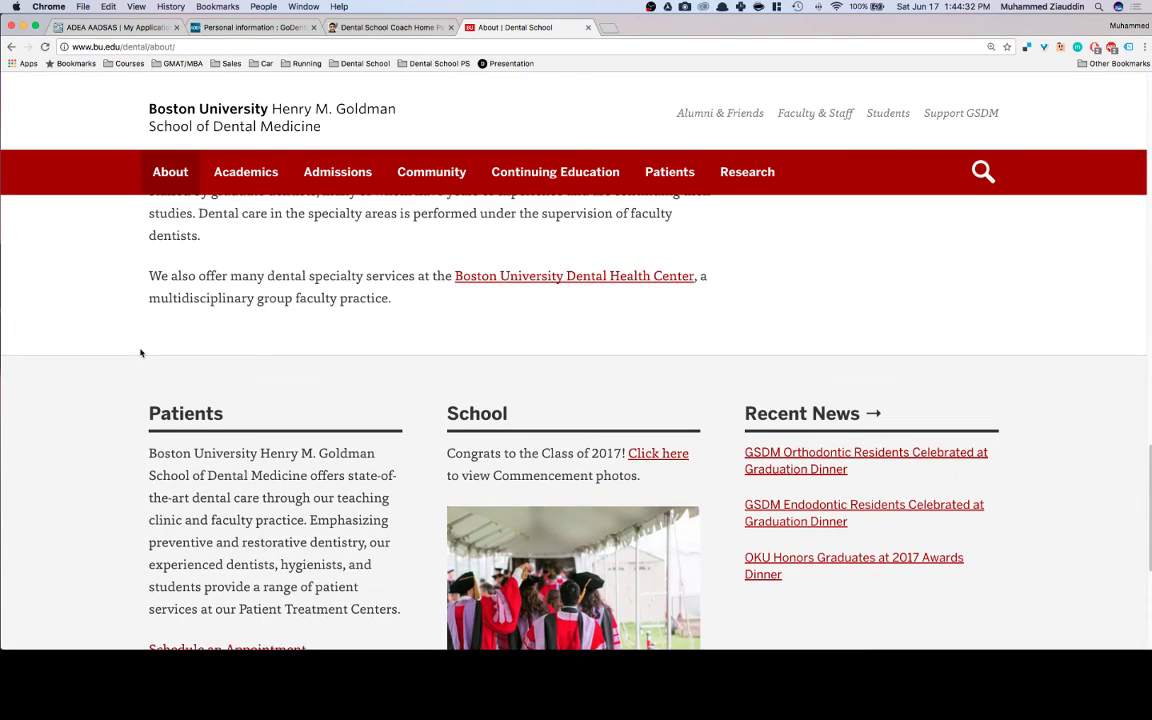
scroll(141, 353, "up", 6)
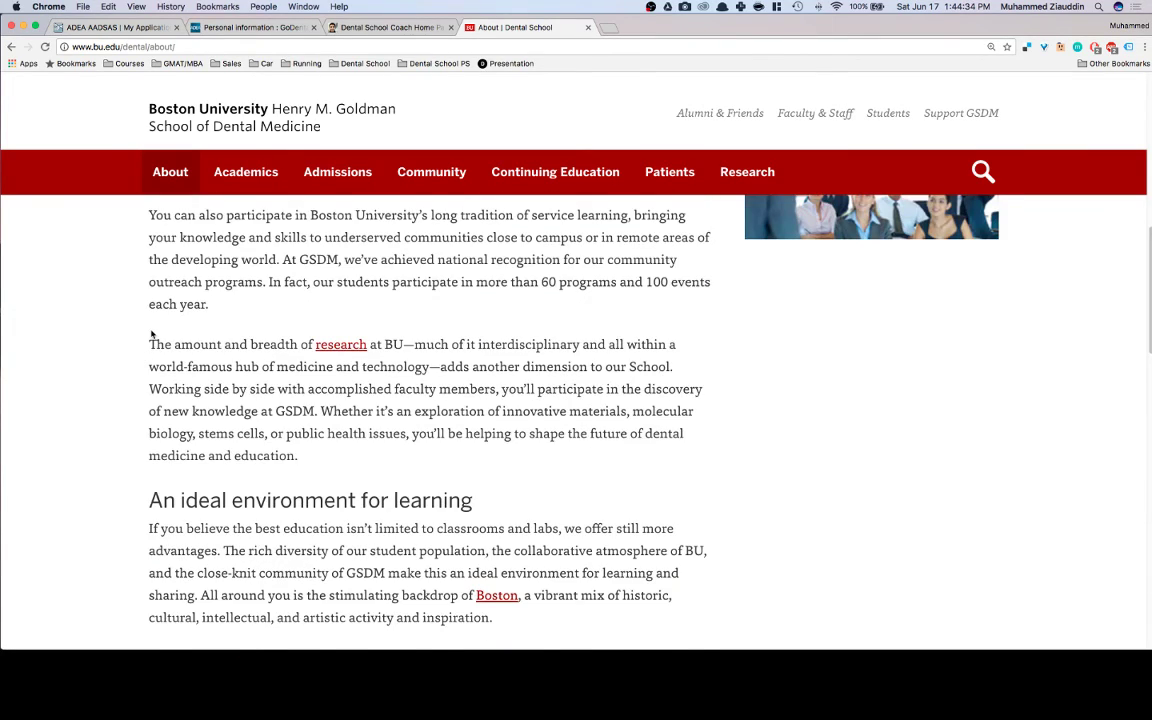
scroll(152, 335, "up", 5)
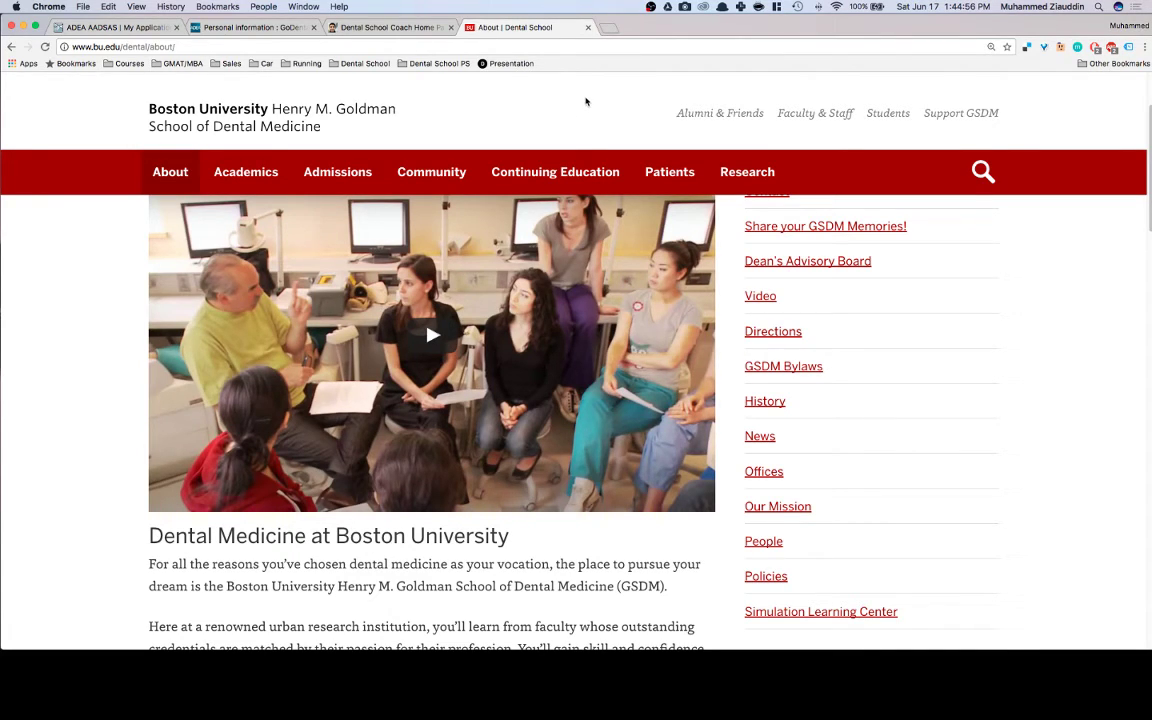
scroll(850, 330, "down", 15)
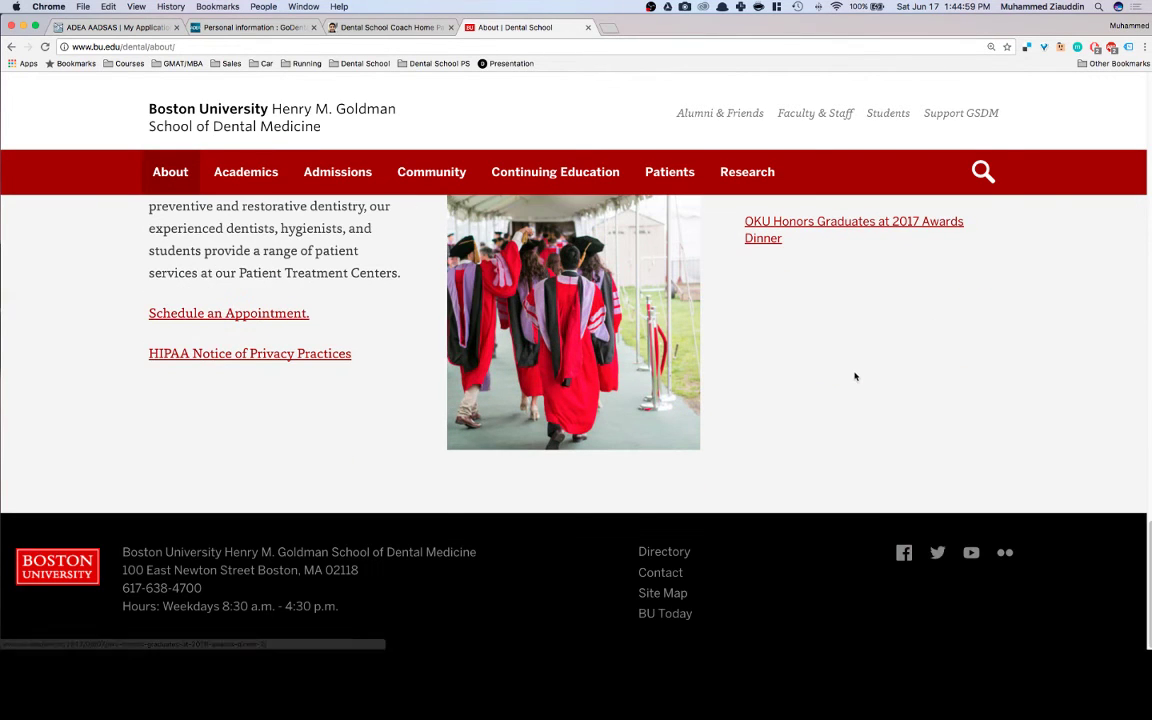
Open the dental school's Facebook page from its website footer and look through the photos, videos and posts.
left_click(905, 561)
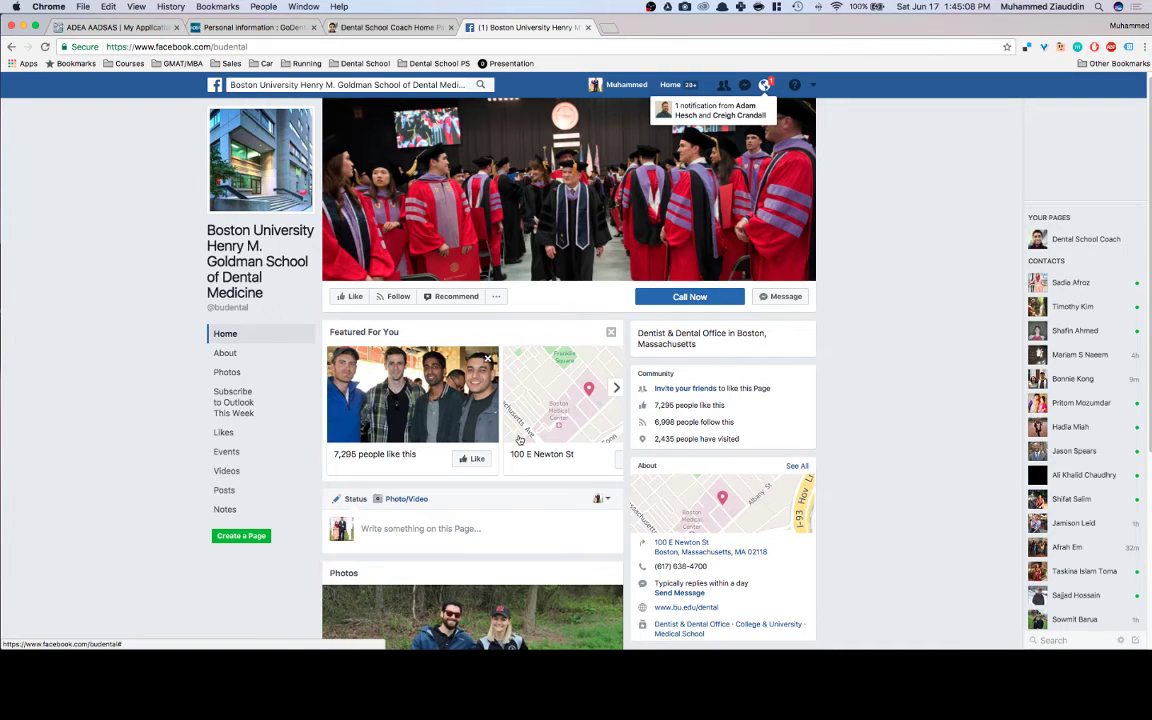
scroll(519, 441, "down", 6)
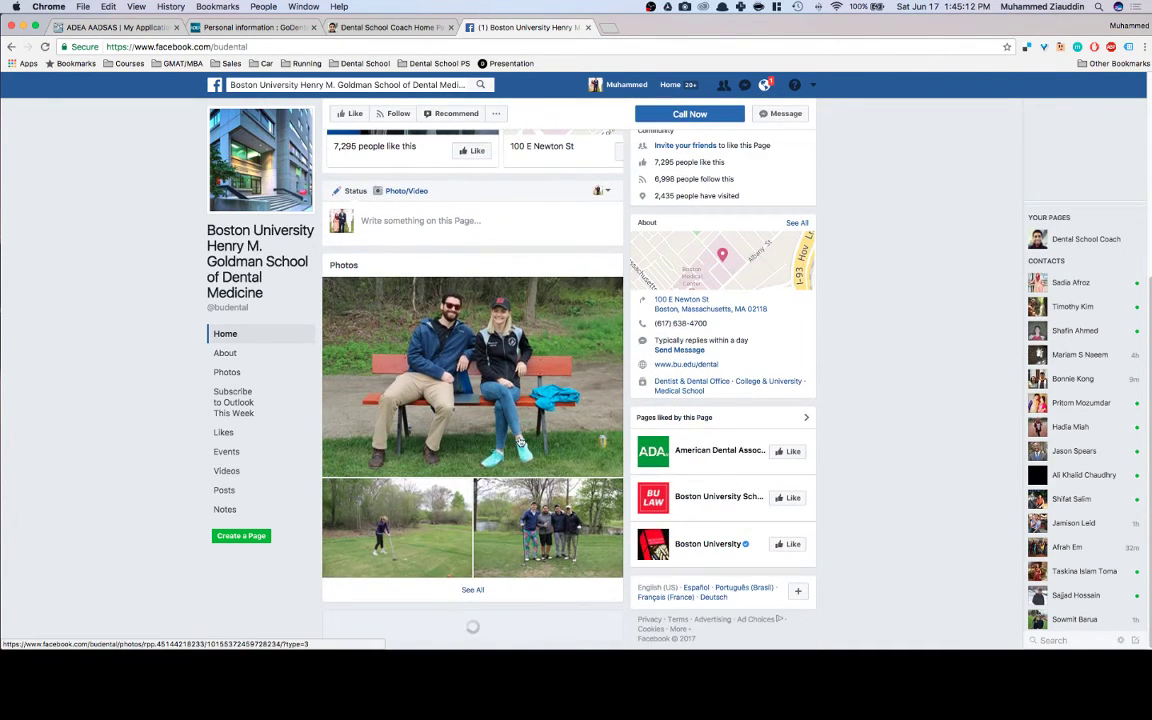
scroll(519, 441, "down", 5)
scroll(519, 441, "down", 5)
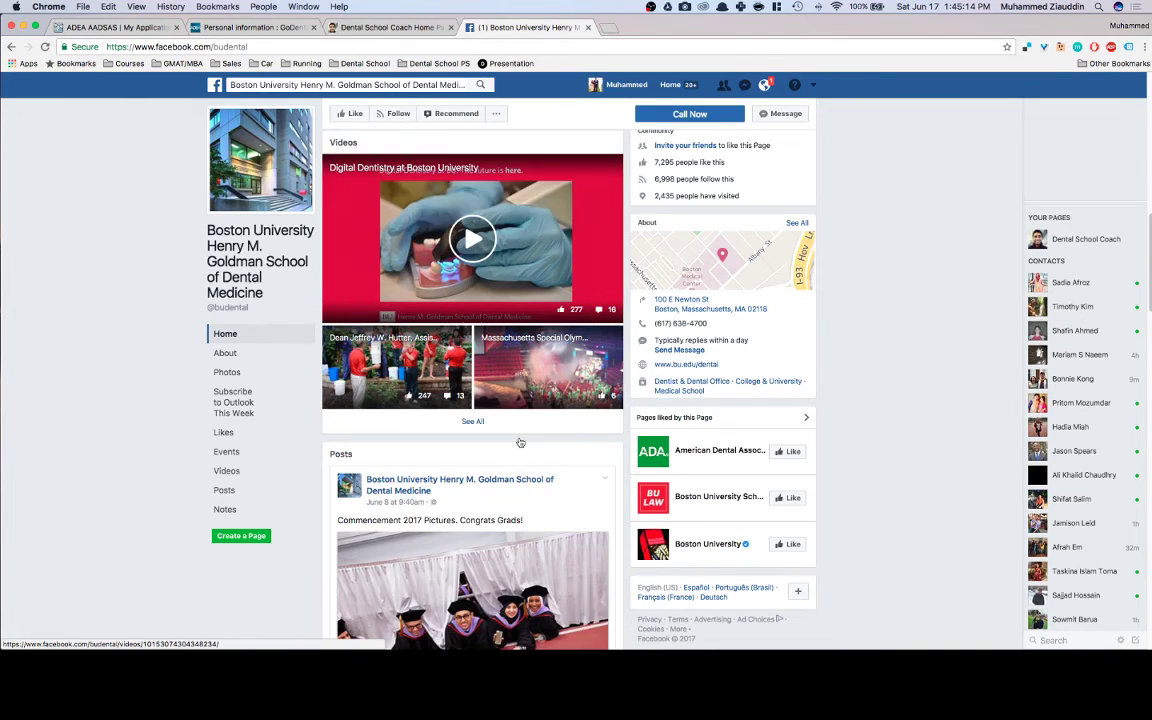
scroll(519, 441, "up", 6)
scroll(519, 441, "up", 7)
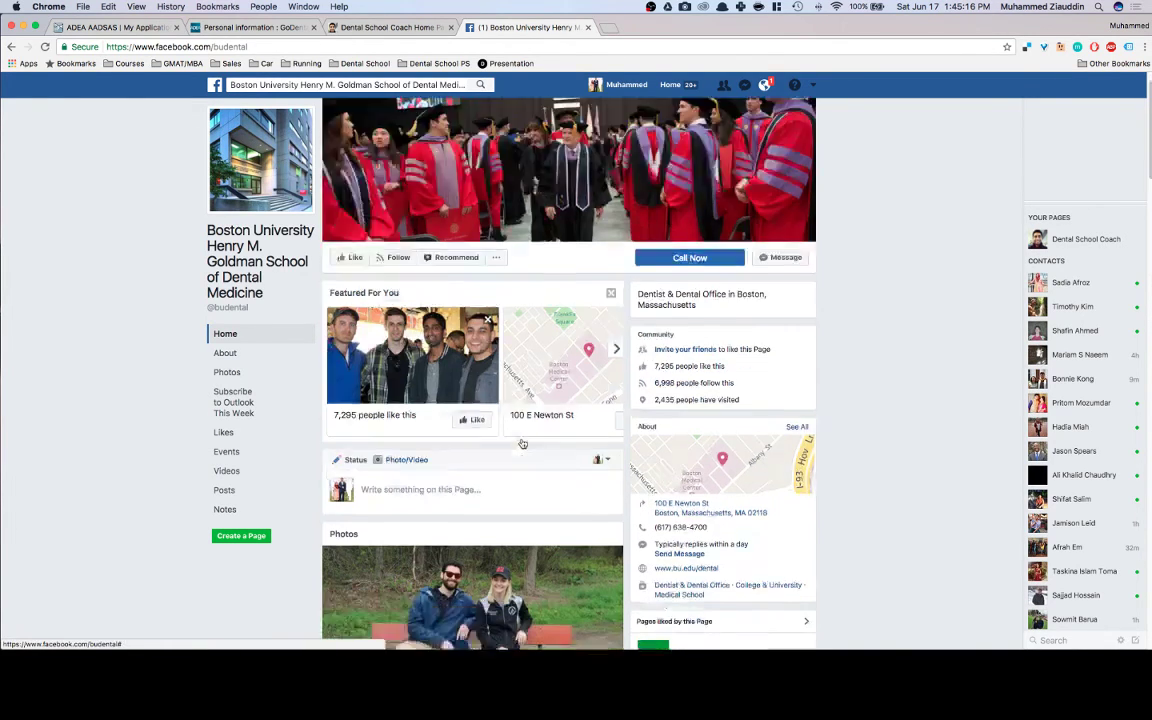
Turn off Facebook chat for all contacts while on the dental school's page.
scroll(521, 445, "down", 3)
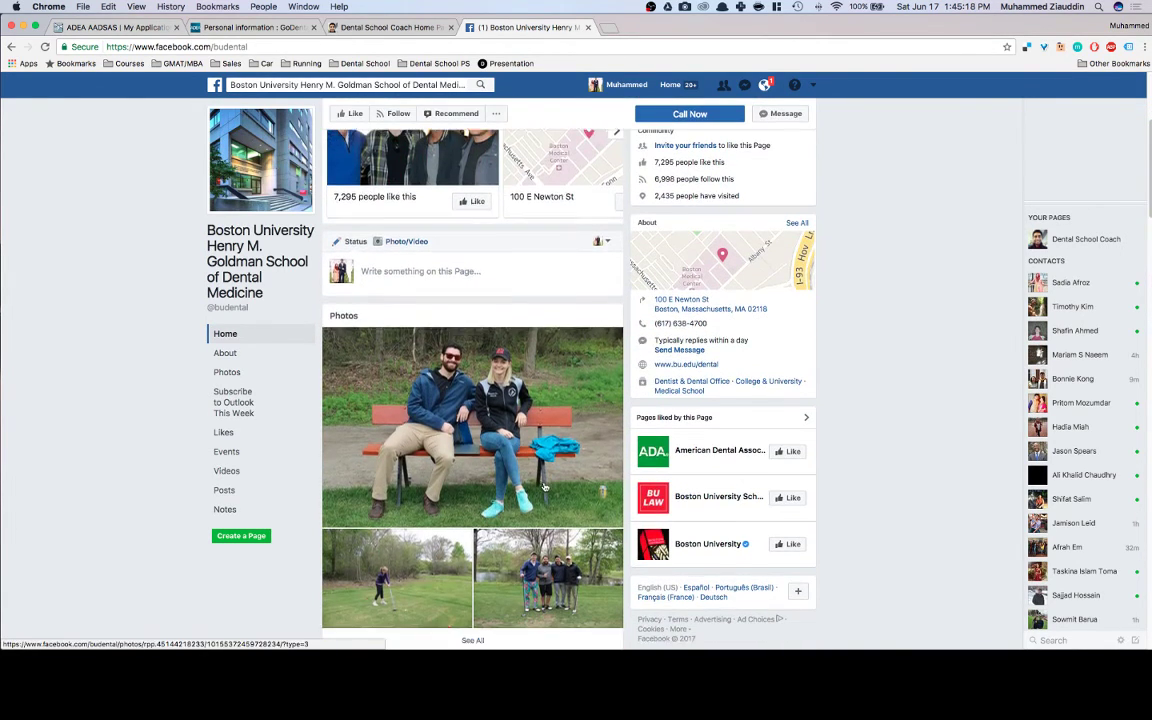
scroll(530, 465, "down", 8)
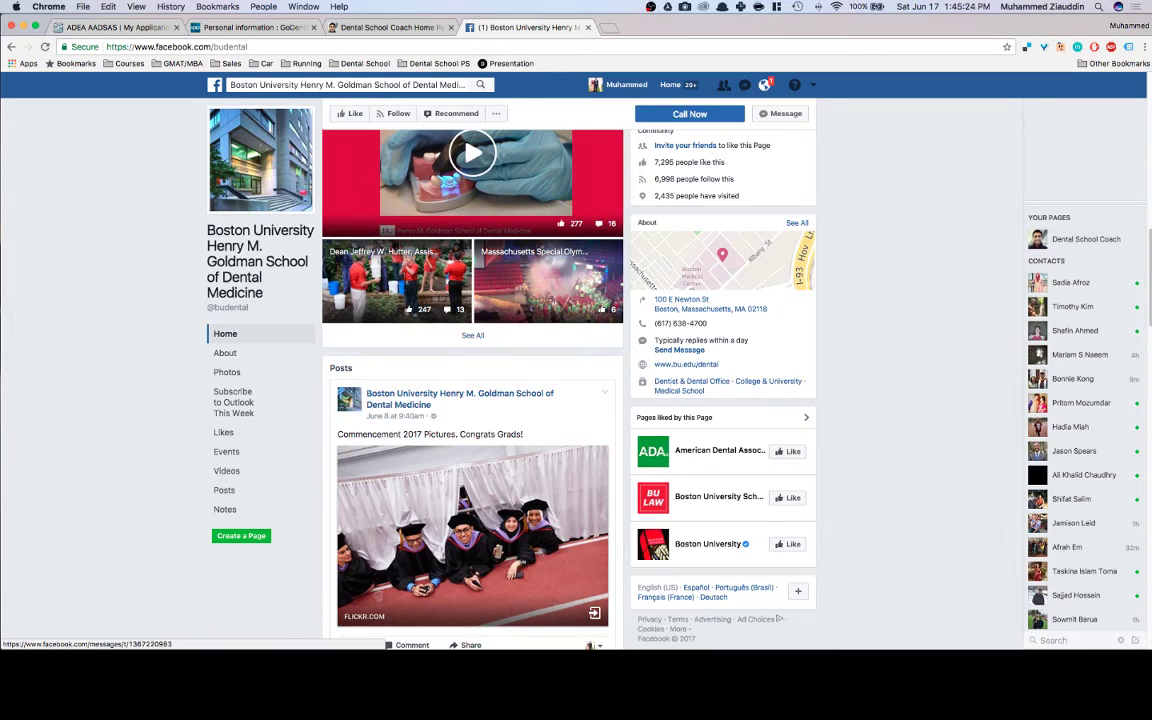
left_click(1121, 639)
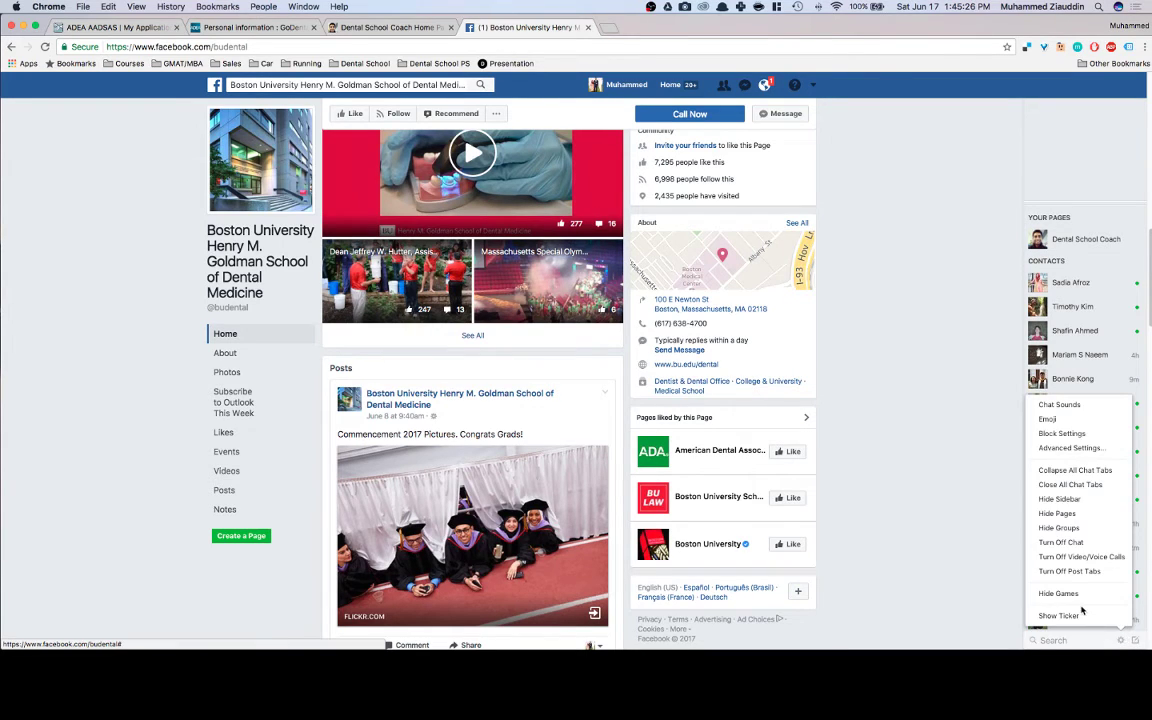
left_click(1058, 542)
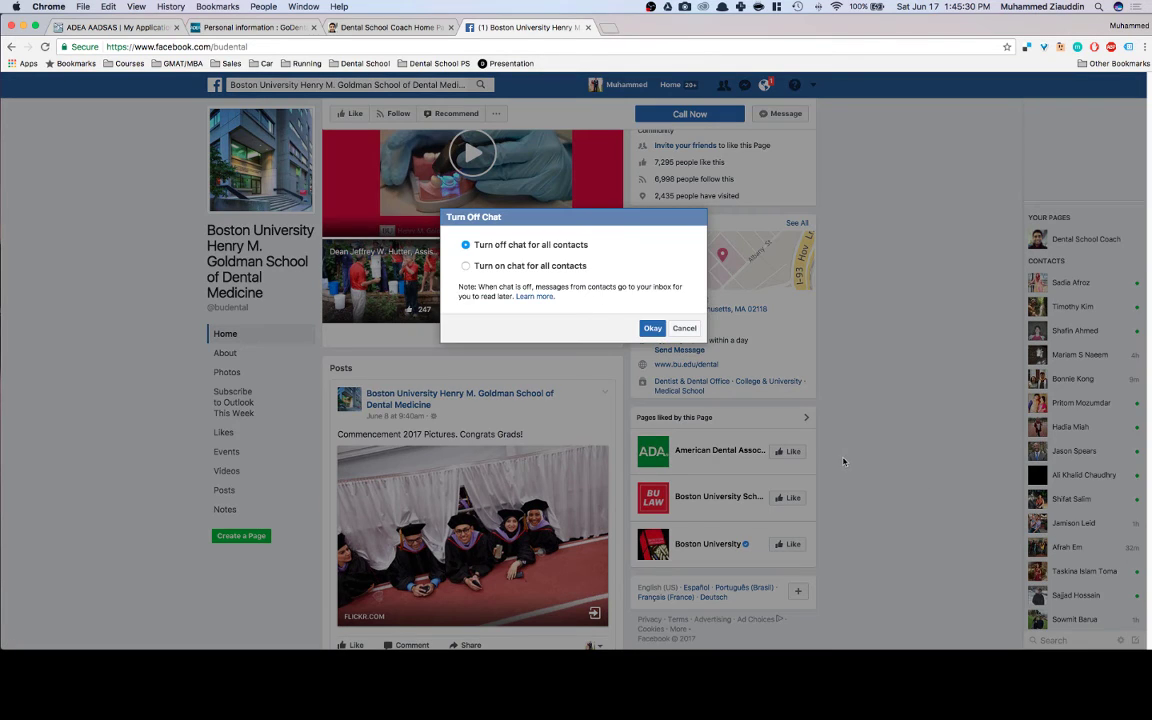
left_click(651, 328)
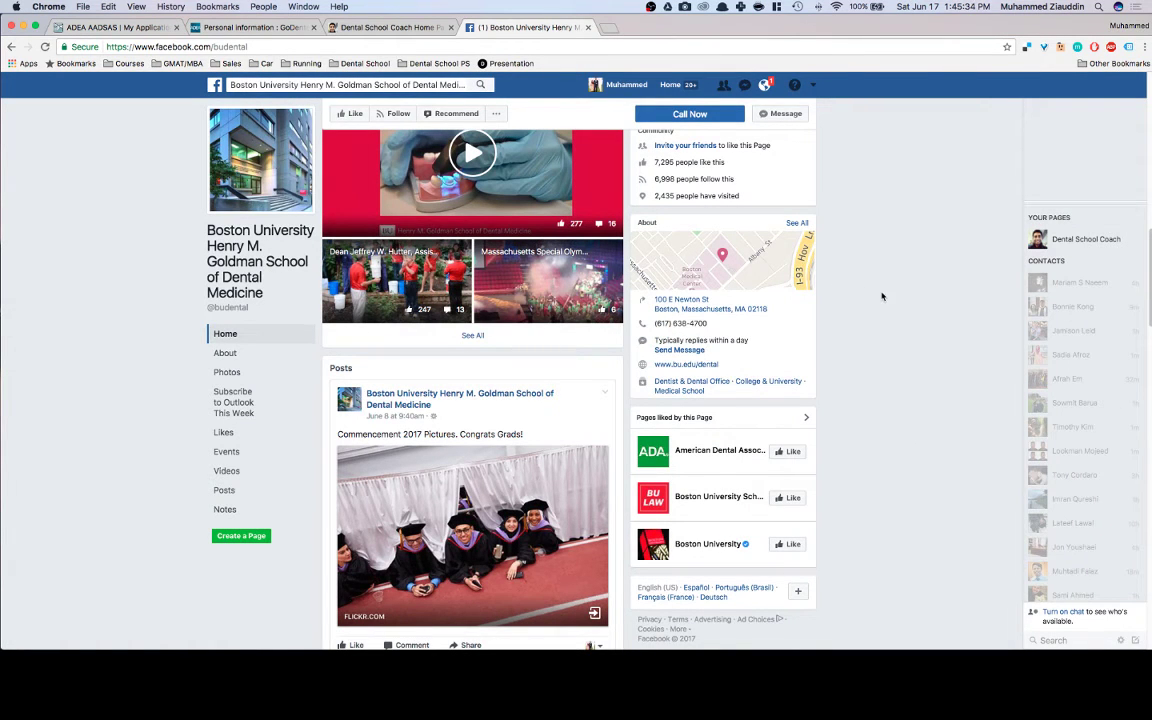
Read the Boston University dental school's Facebook posts on student events and community service, highlighting the Blackstone School visit text.
scroll(882, 296, "down", 5)
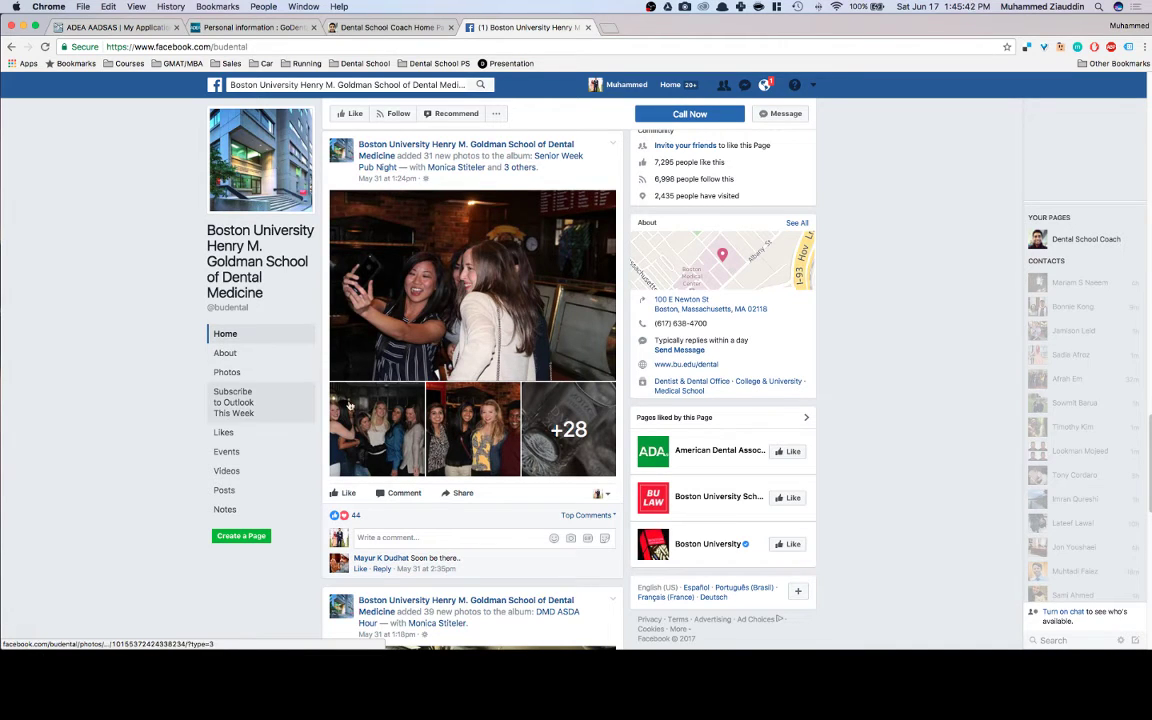
scroll(462, 268, "down", 6)
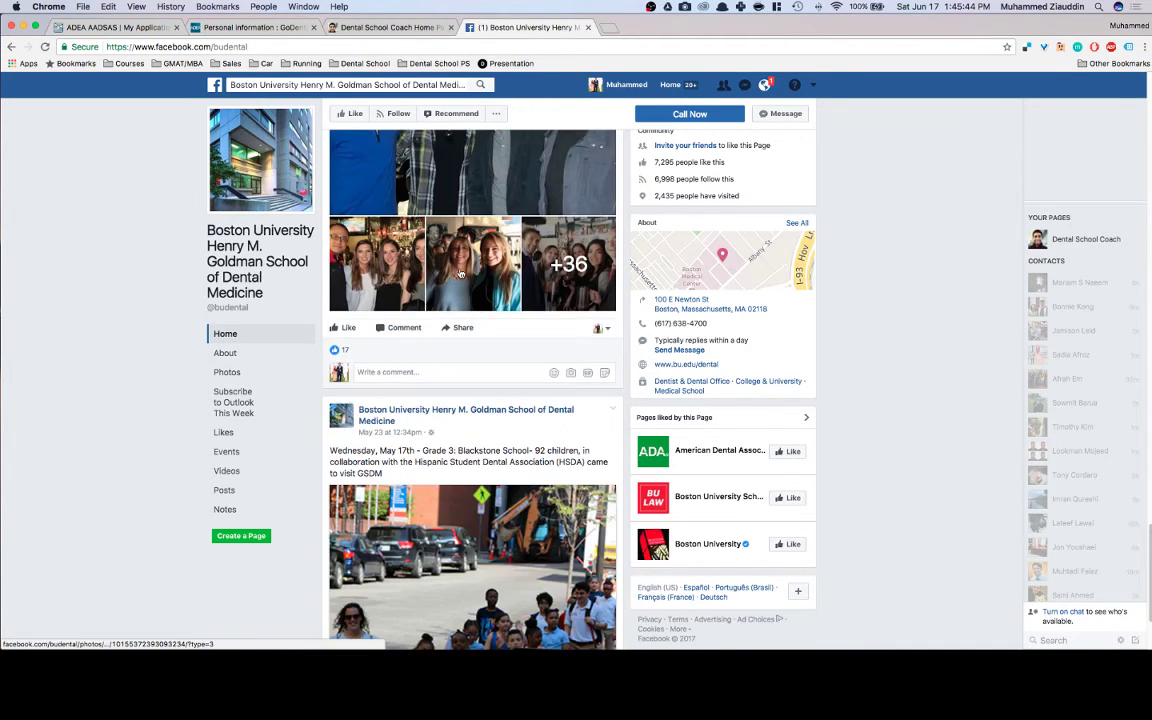
scroll(462, 275, "down", 3)
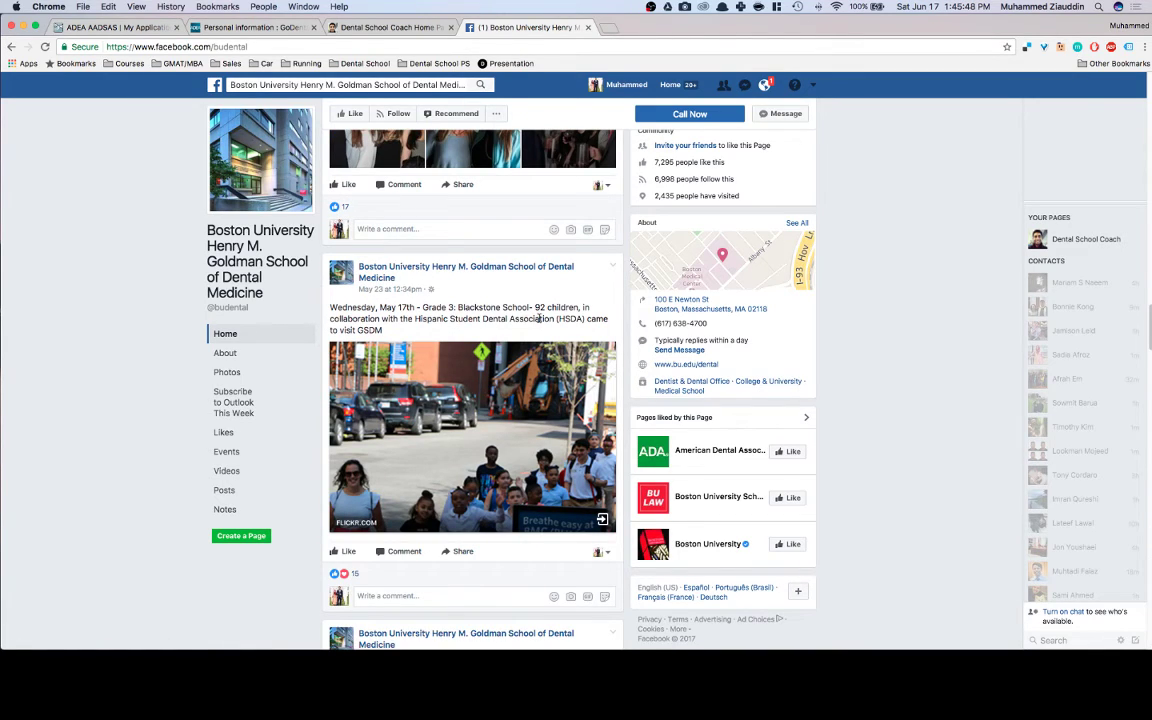
left_click_drag(403, 331, 335, 305)
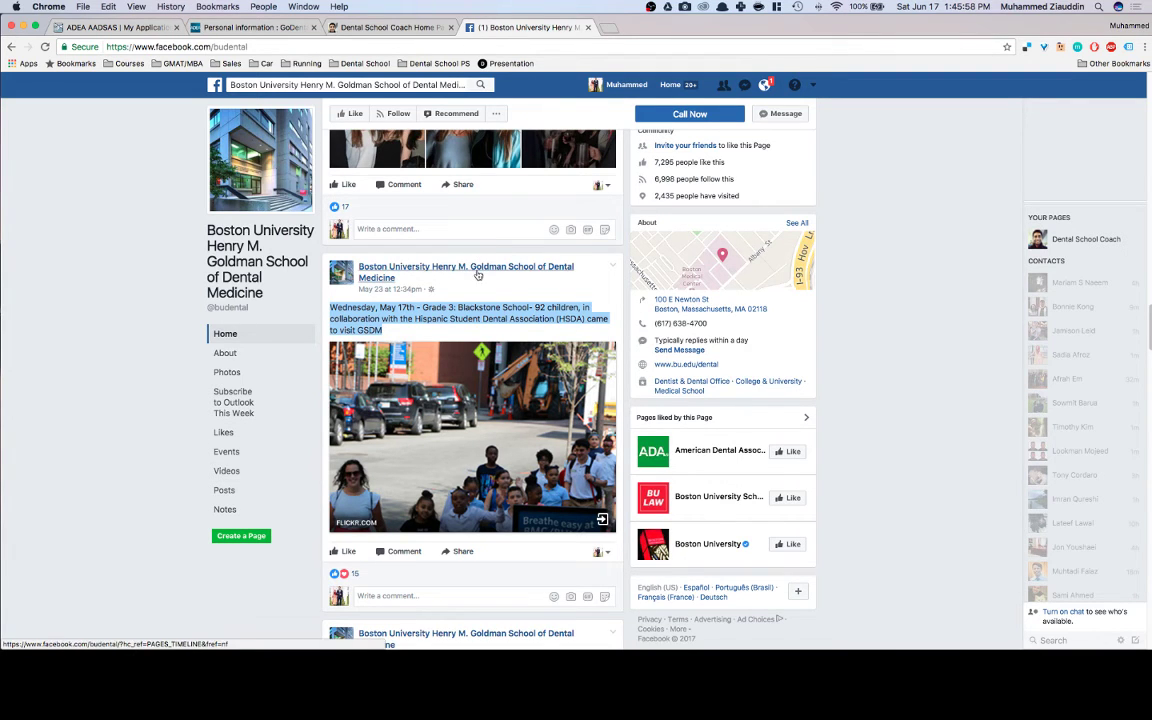
scroll(479, 275, "down", 5)
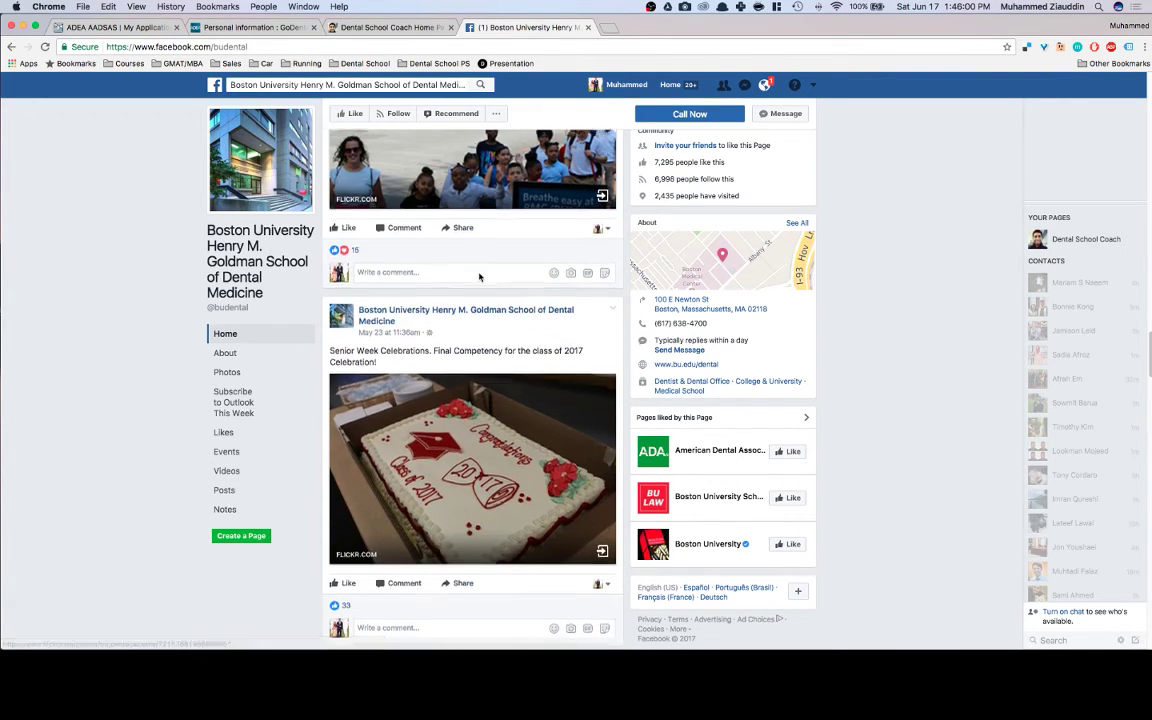
scroll(479, 277, "down", 15)
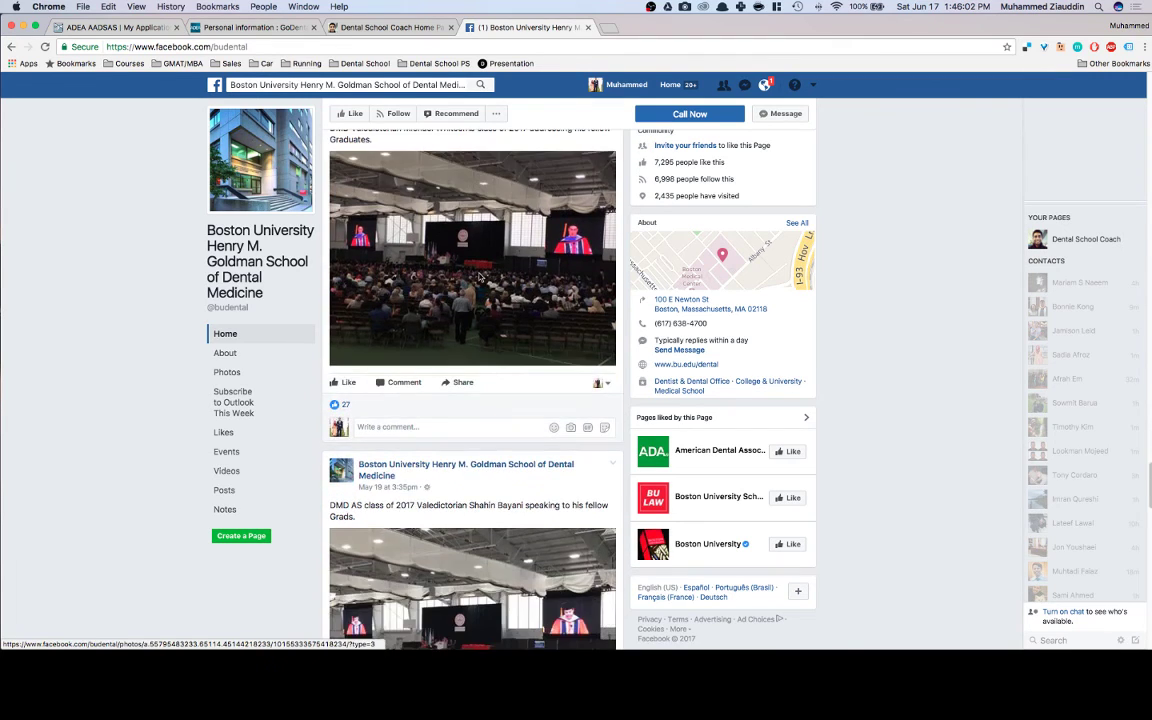
scroll(479, 277, "down", 10)
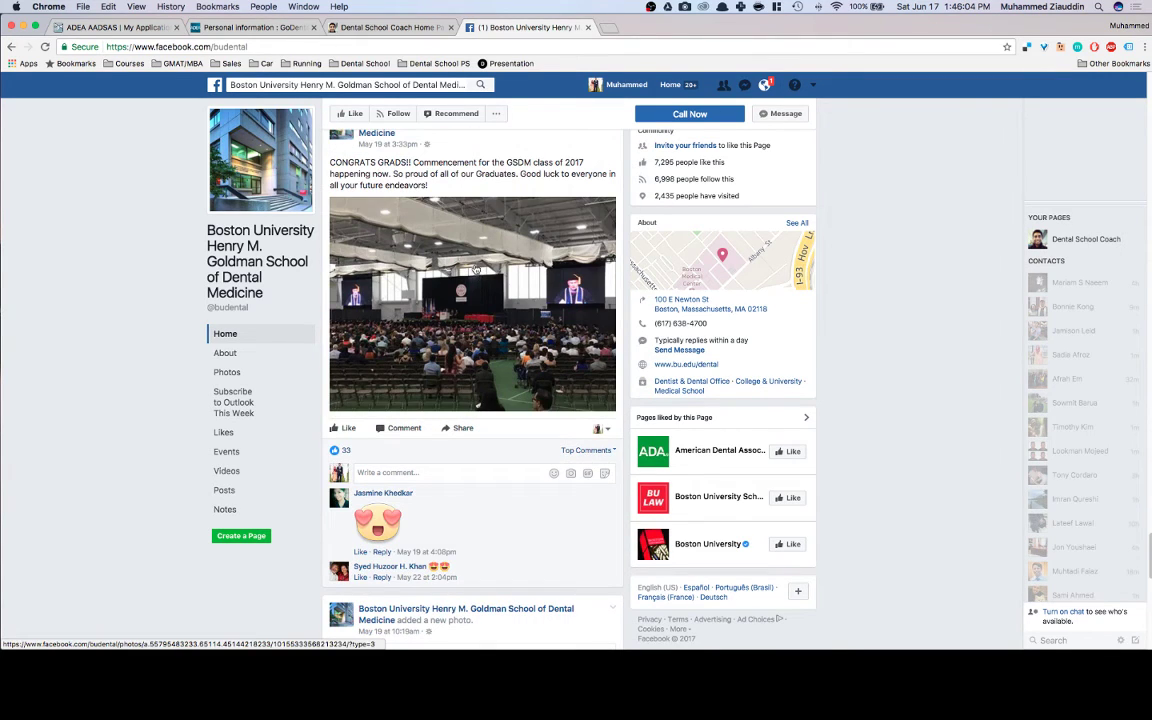
scroll(476, 270, "down", 10)
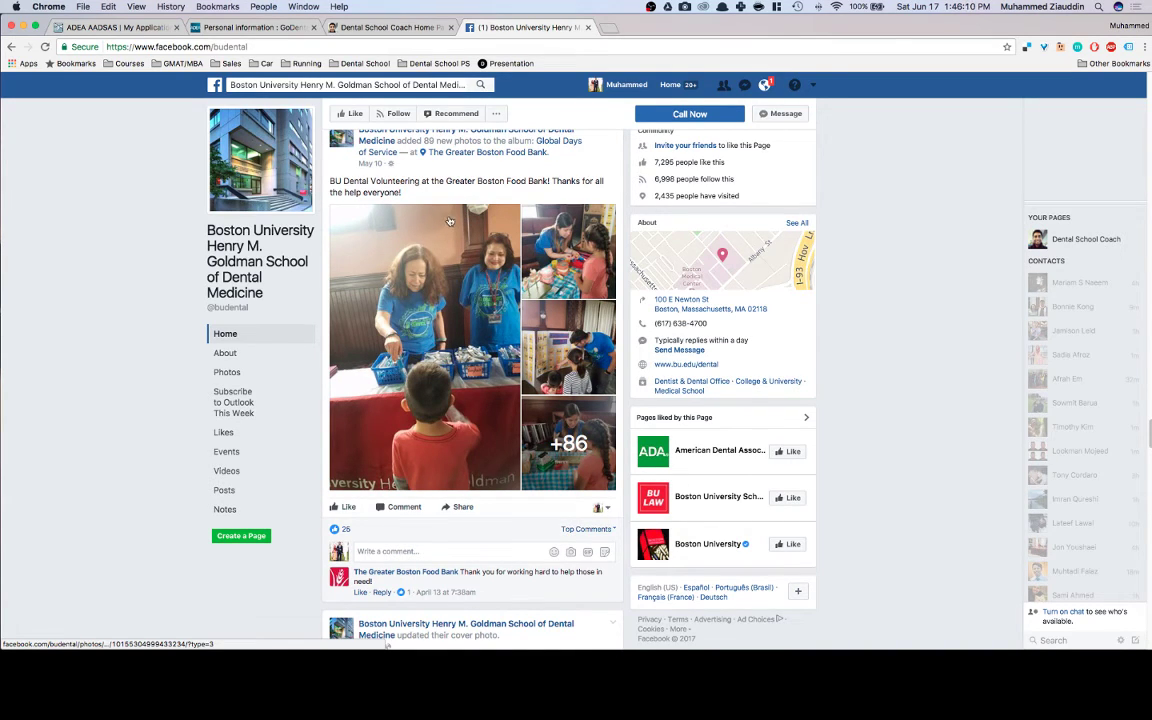
scroll(459, 251, "down", 1)
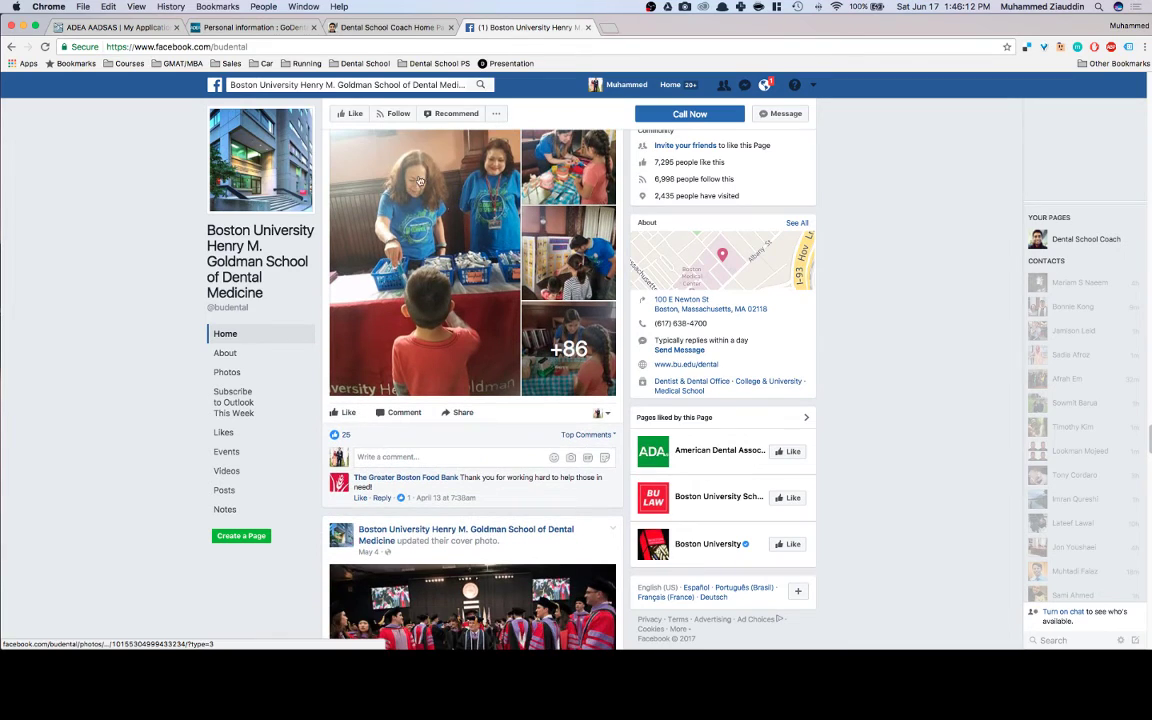
Search Facebook for "ucla school of dentistry" and open the UCLA School of Dentistry page.
left_click(362, 84)
type("ucl")
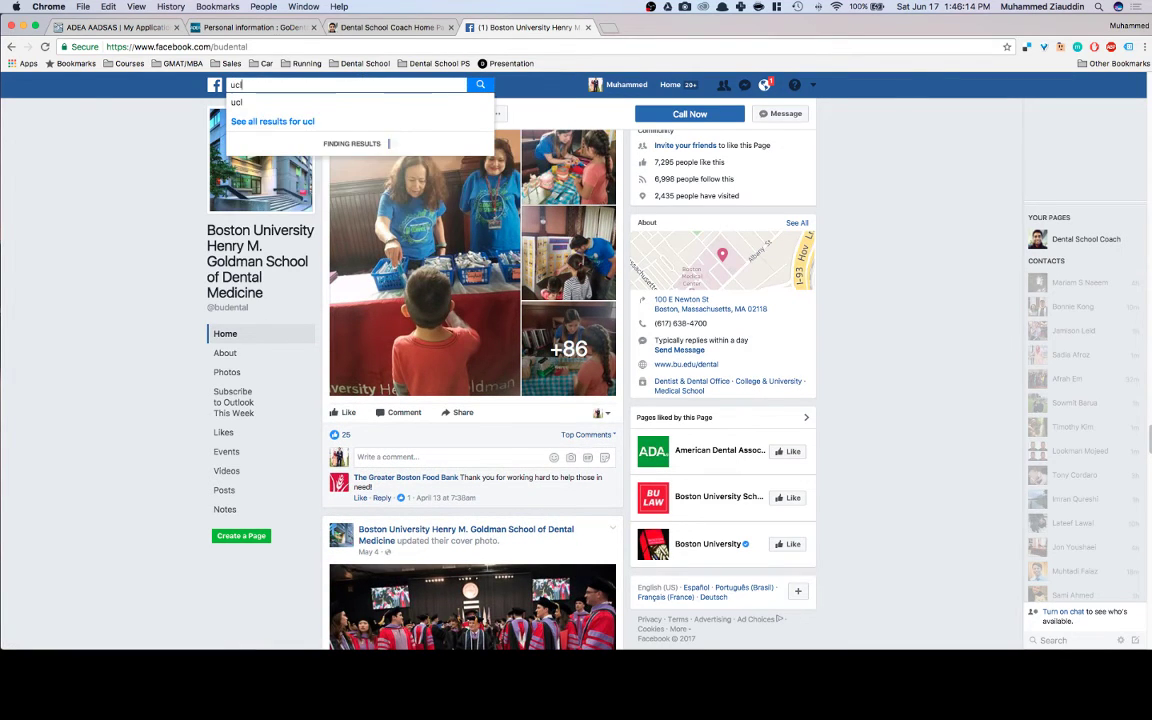
type("a school ")
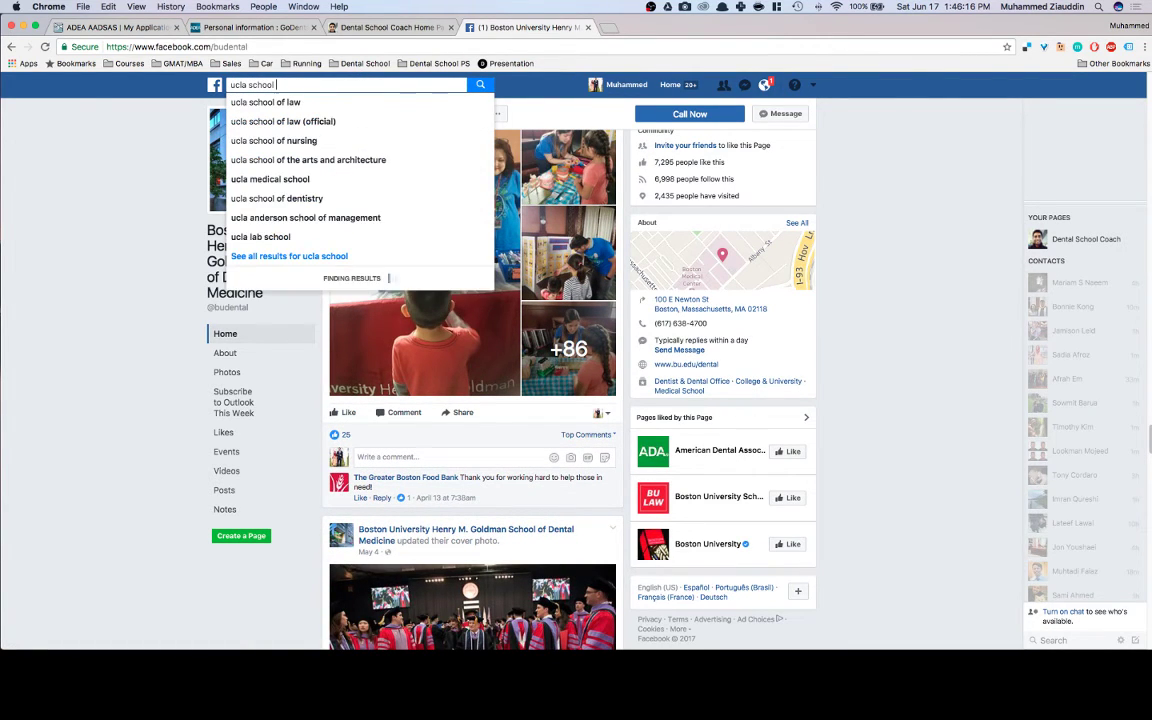
type("of dentistry")
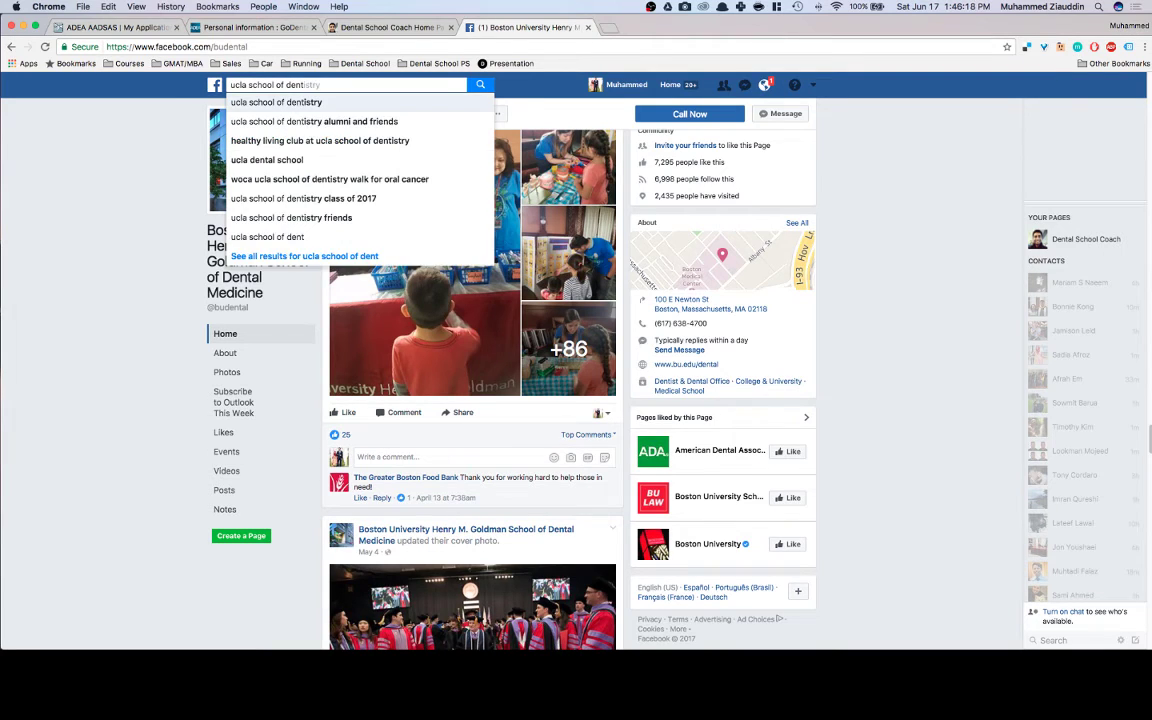
key("Return")
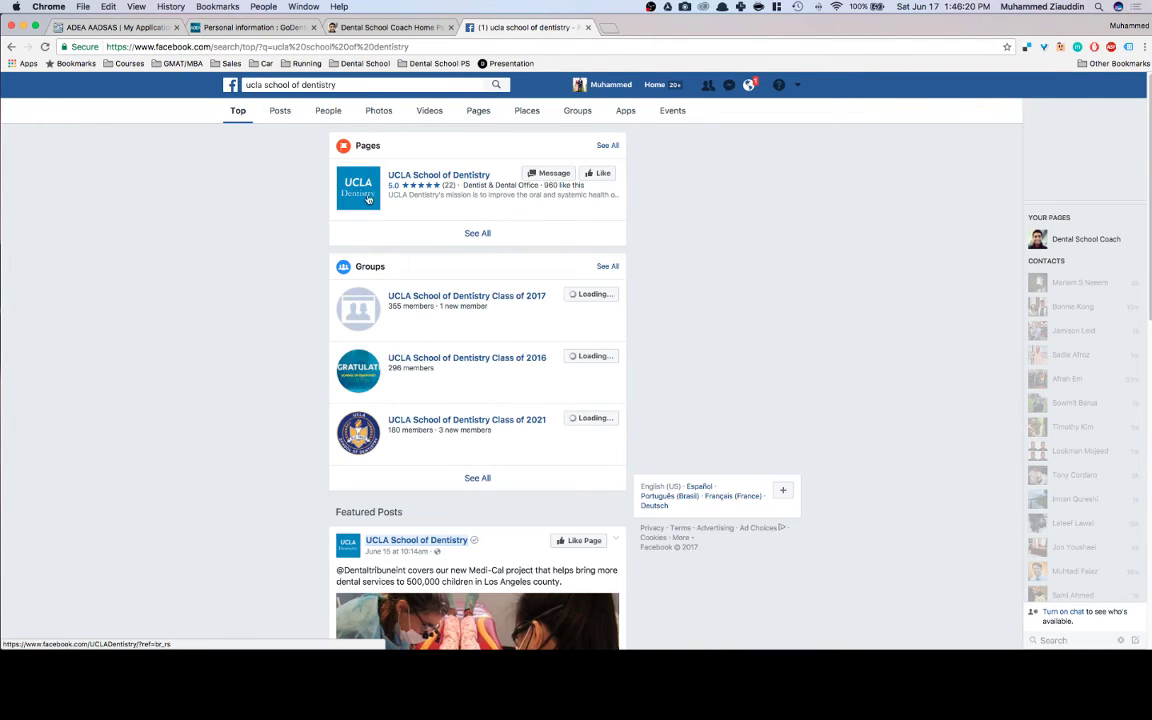
left_click(420, 177)
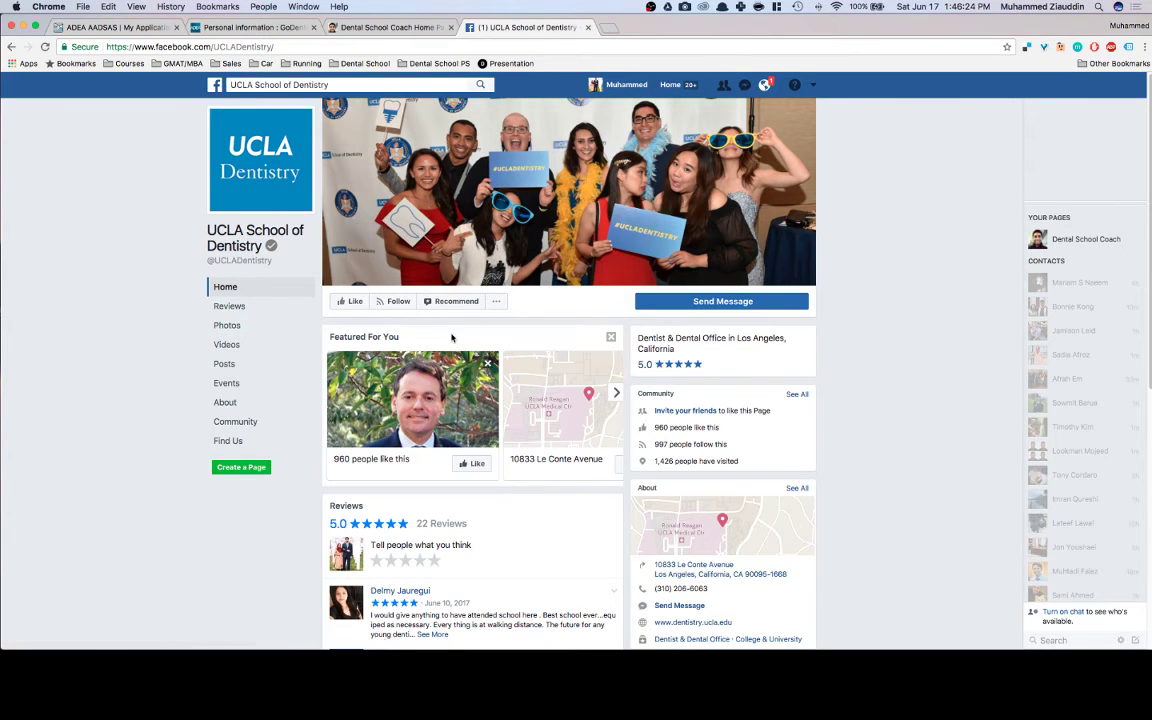
Read UCLA School of Dentistry's posts on outreach, rankings and research, highlighting both texts about the children's dental services project.
scroll(494, 276, "down", 1)
scroll(494, 276, "down", 6)
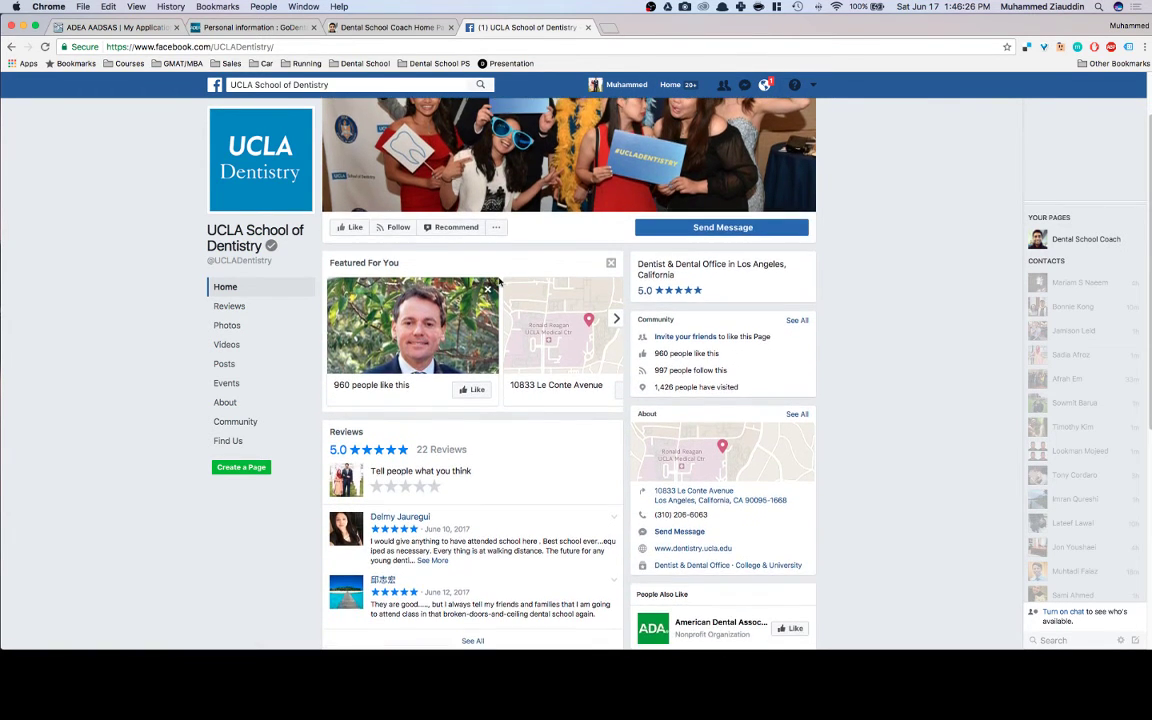
scroll(498, 283, "down", 15)
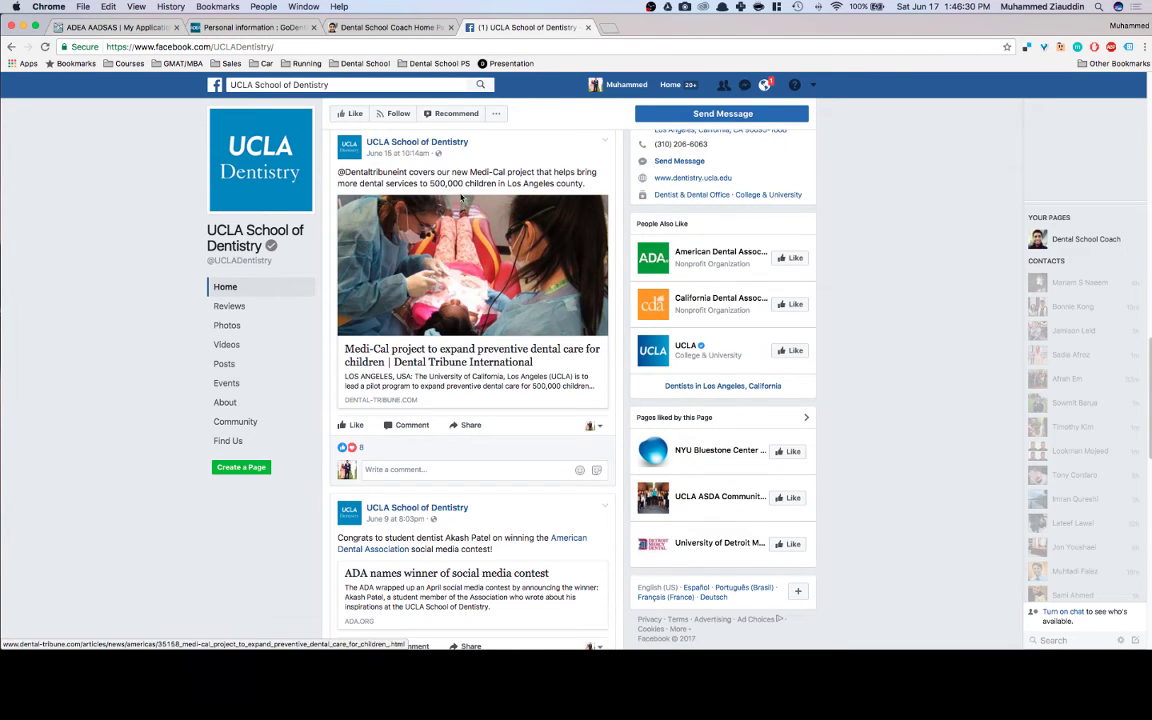
left_click_drag(585, 183, 340, 173)
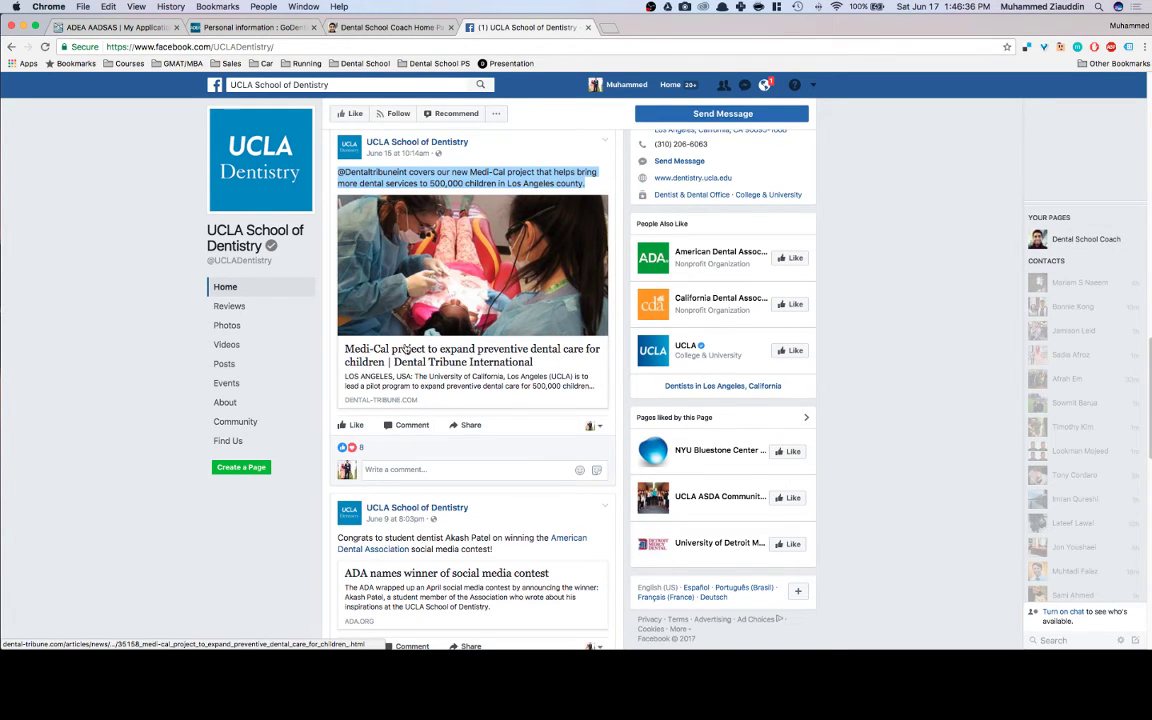
scroll(405, 350, "down", 10)
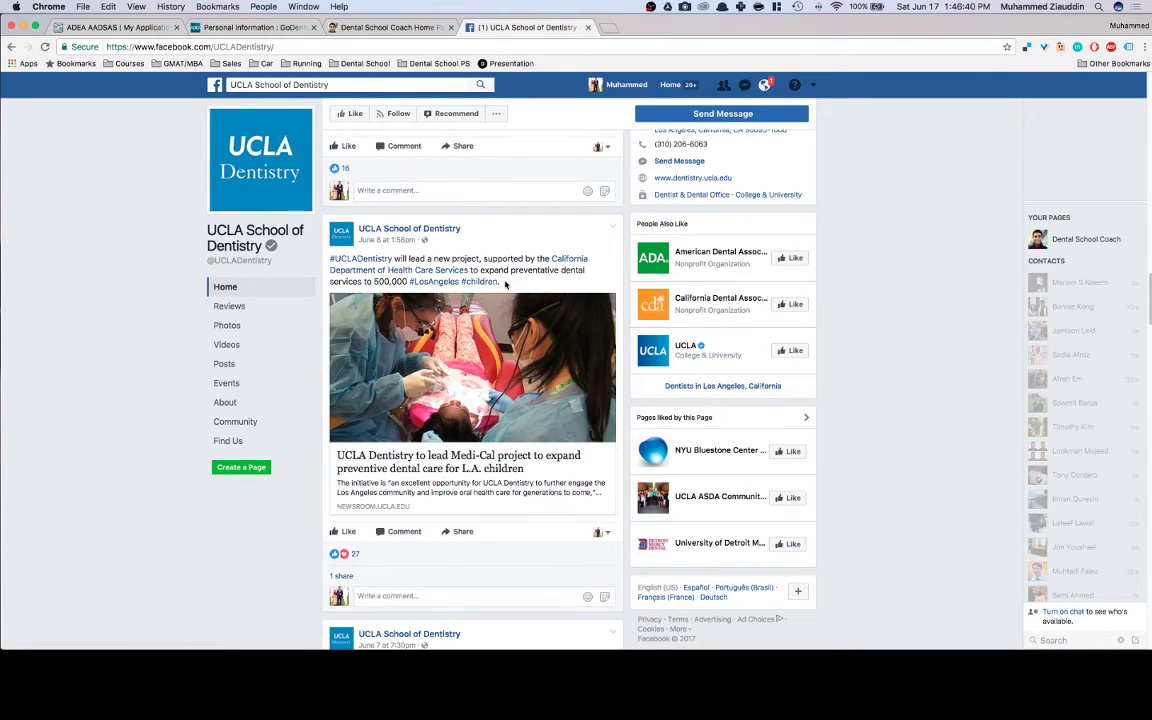
left_click_drag(504, 284, 302, 226)
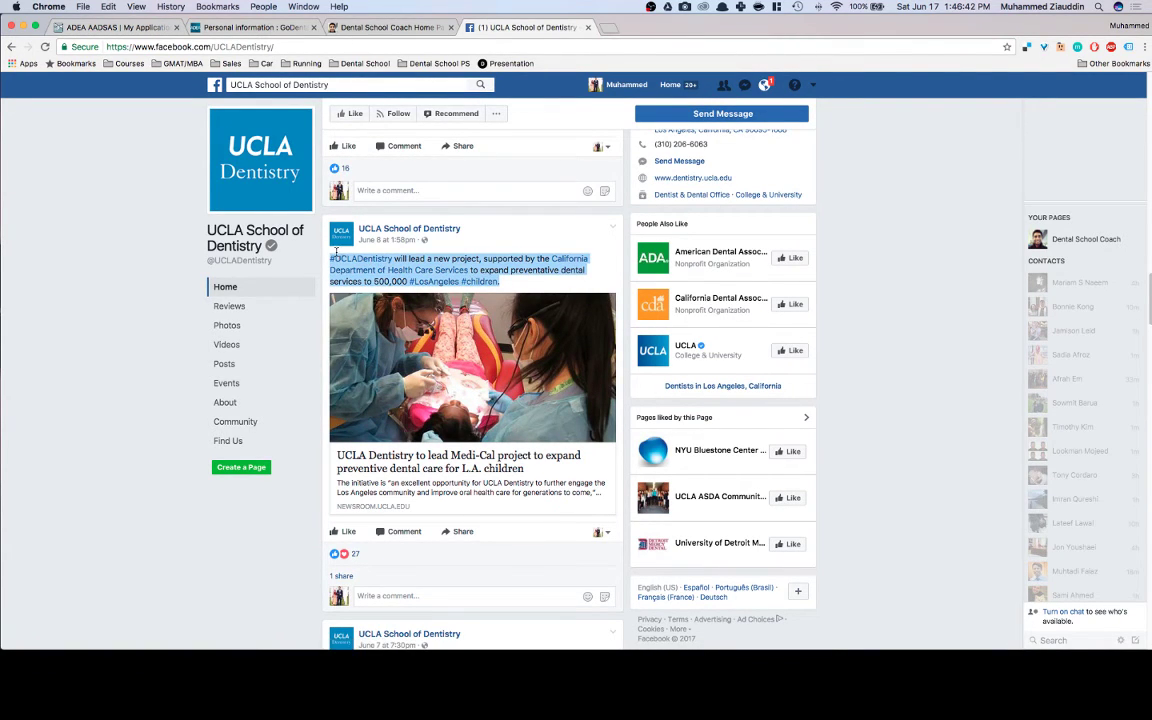
scroll(322, 340, "down", 5)
scroll(340, 338, "down", 10)
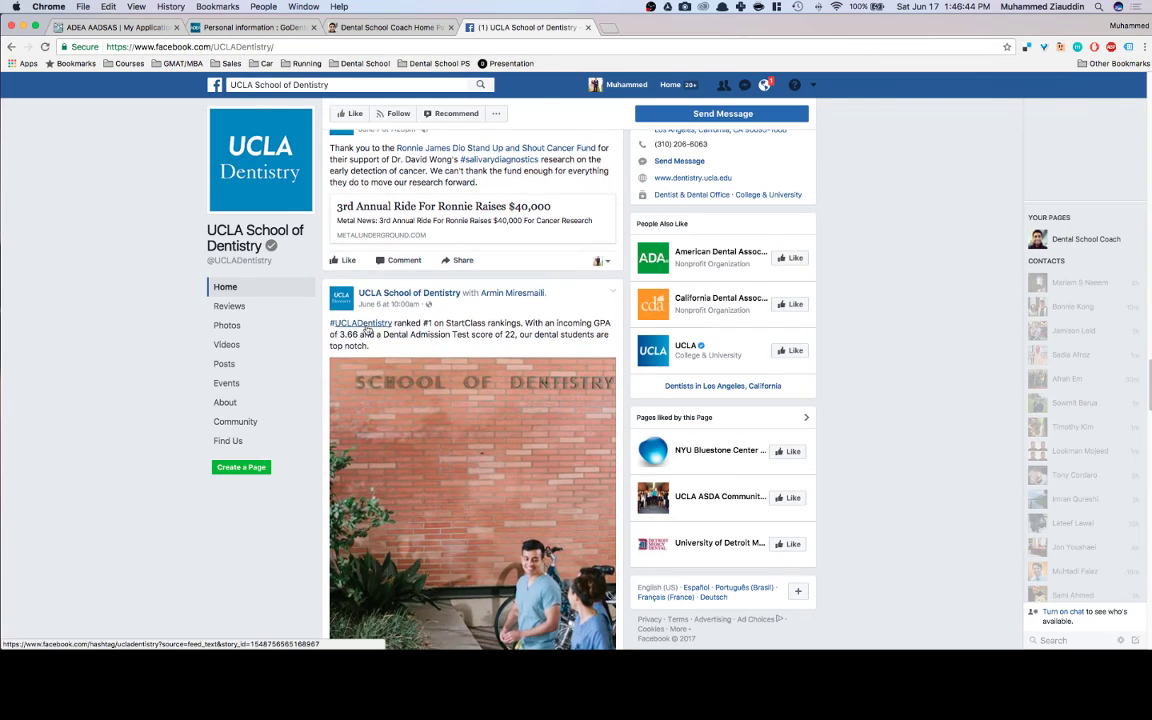
scroll(379, 327, "down", 4)
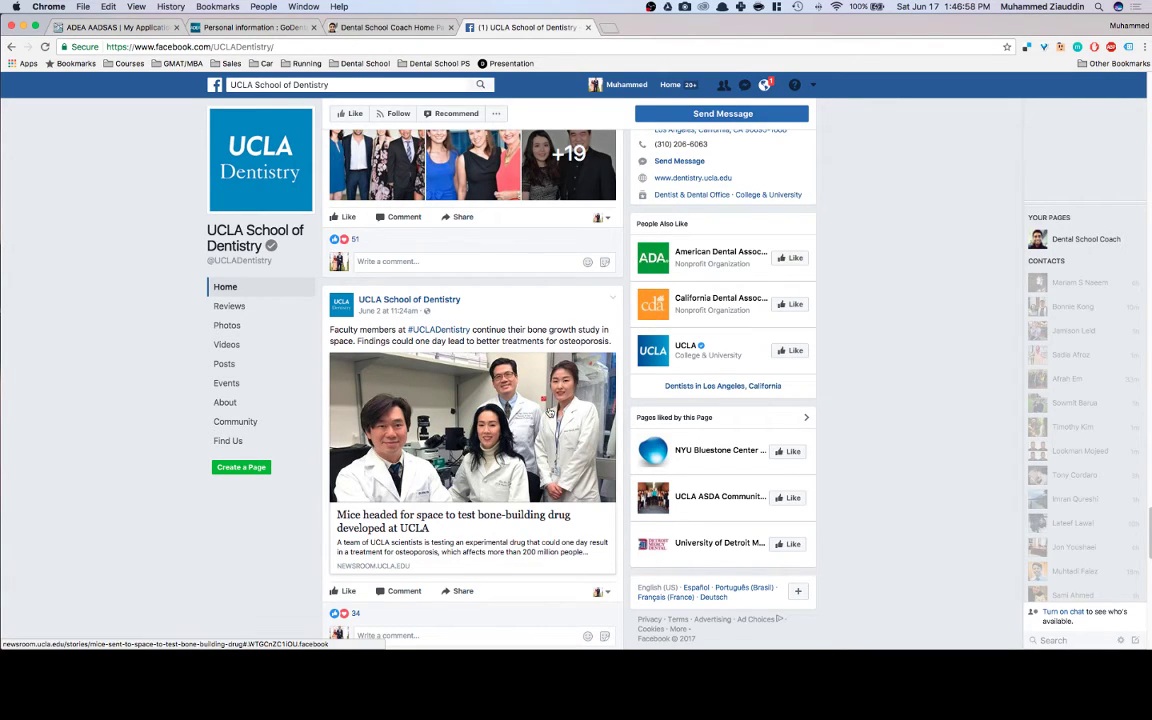
Close the Facebook tab and return to Boston University's essay questions in the AADSAS application.
left_click(588, 27)
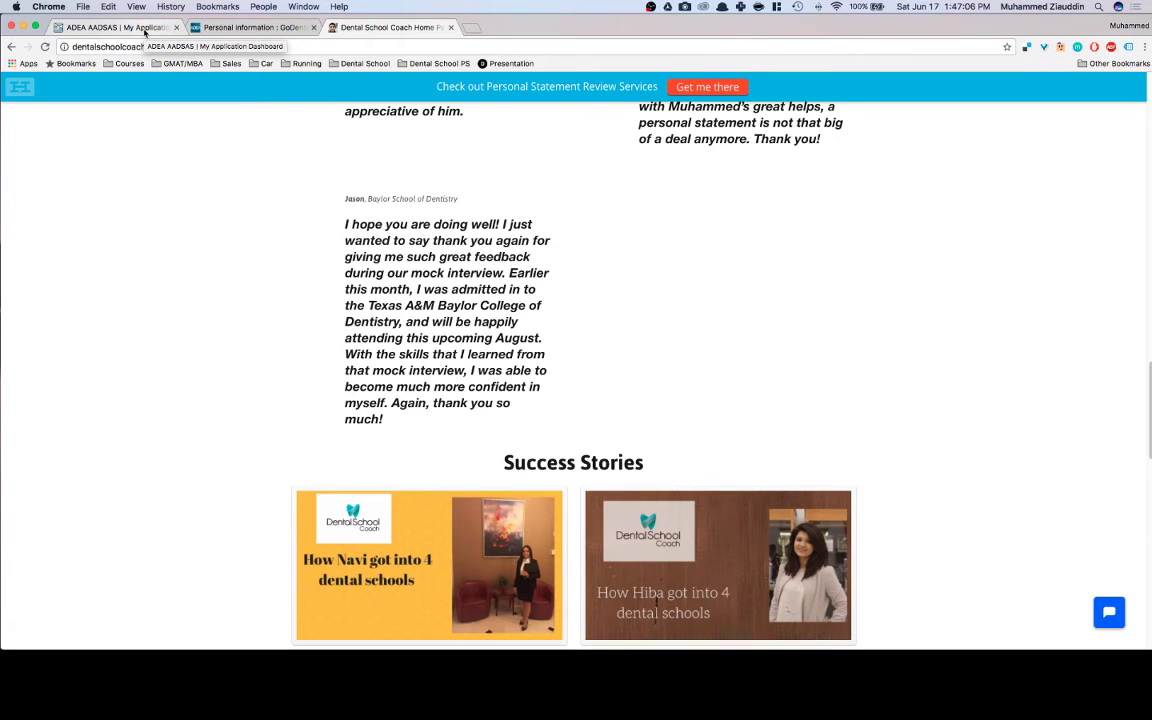
left_click(218, 32)
left_click(150, 30)
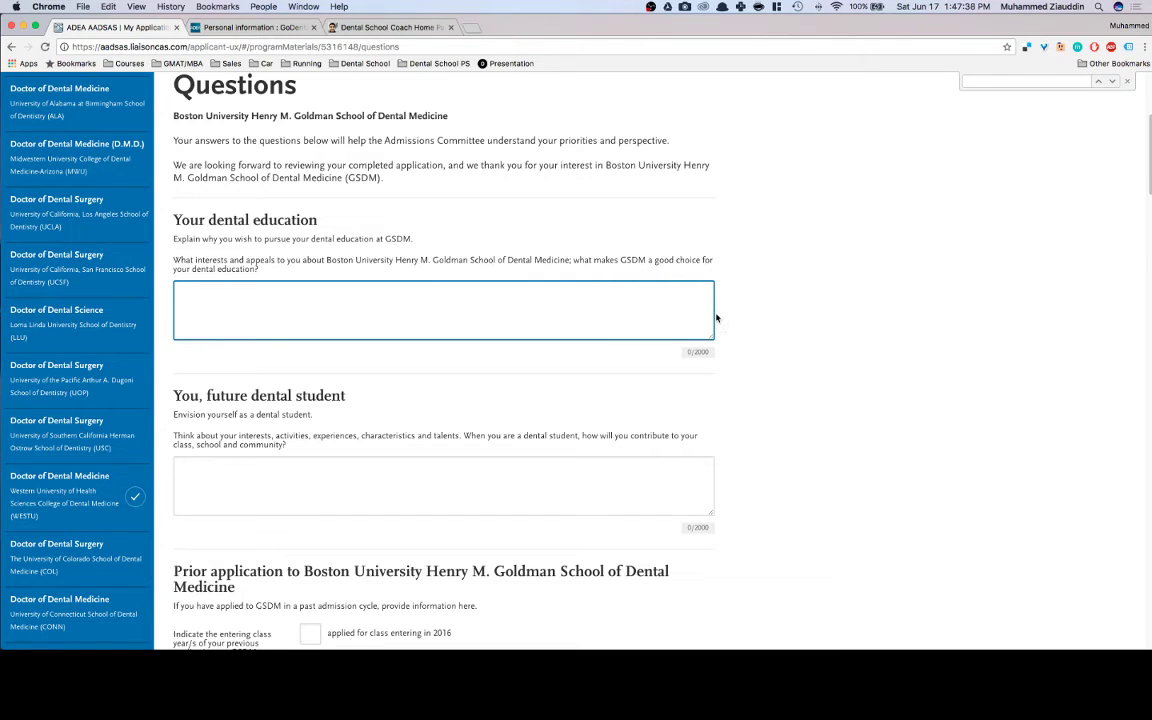
left_click(741, 264)
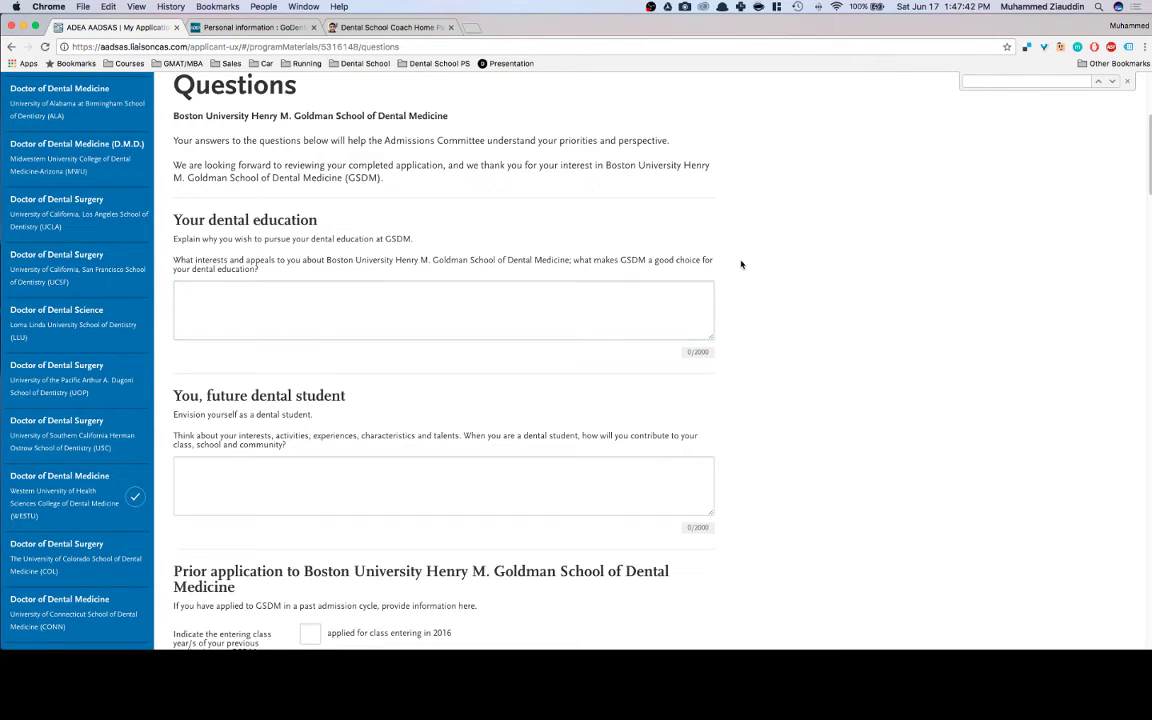
View the high school entry form under Academic History, and open the Colleges Attended section.
scroll(669, 240, "up", 5)
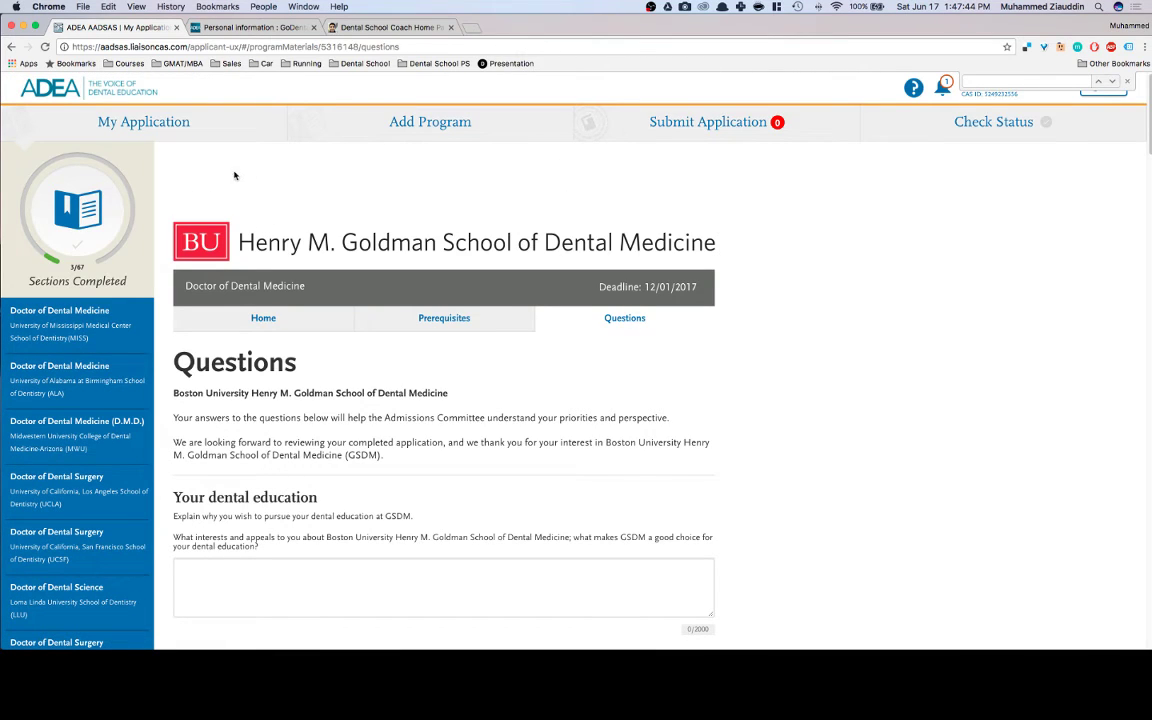
left_click(185, 130)
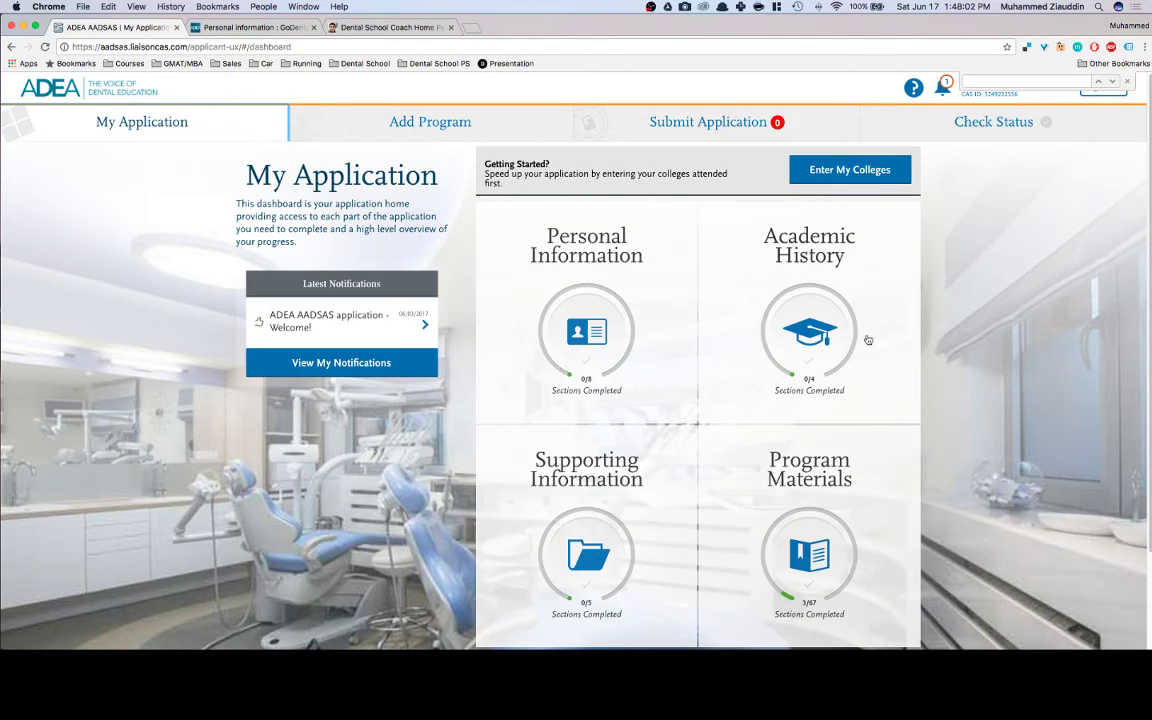
left_click(796, 282)
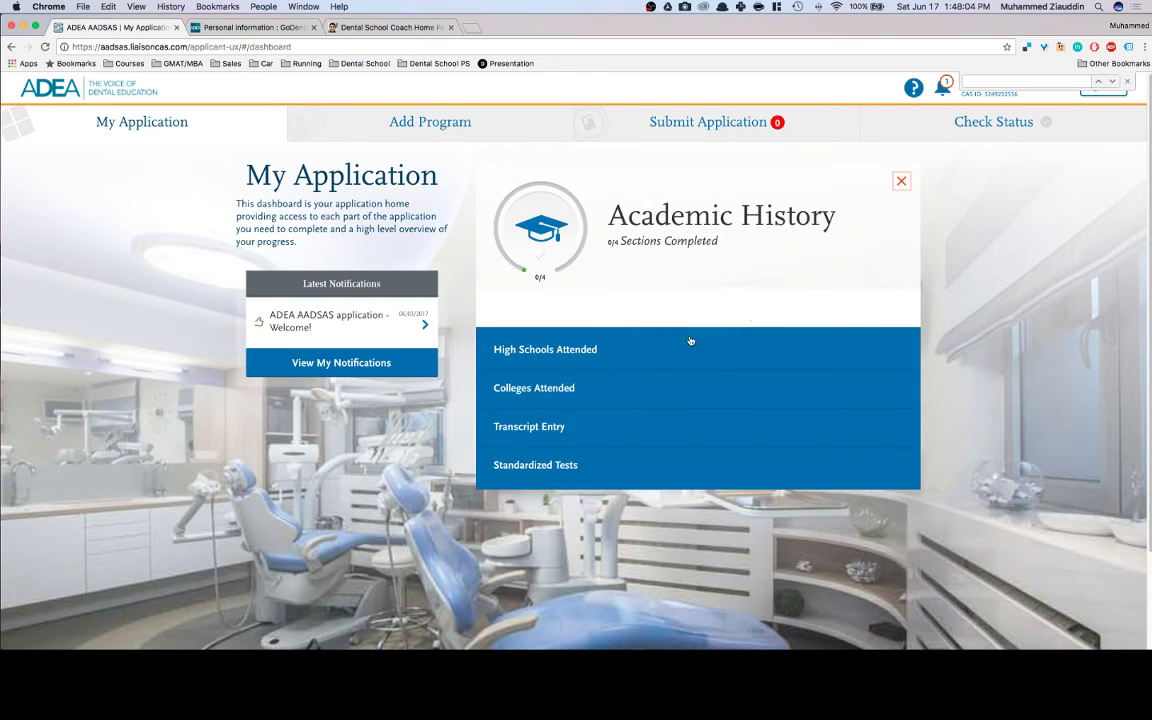
left_click(589, 352)
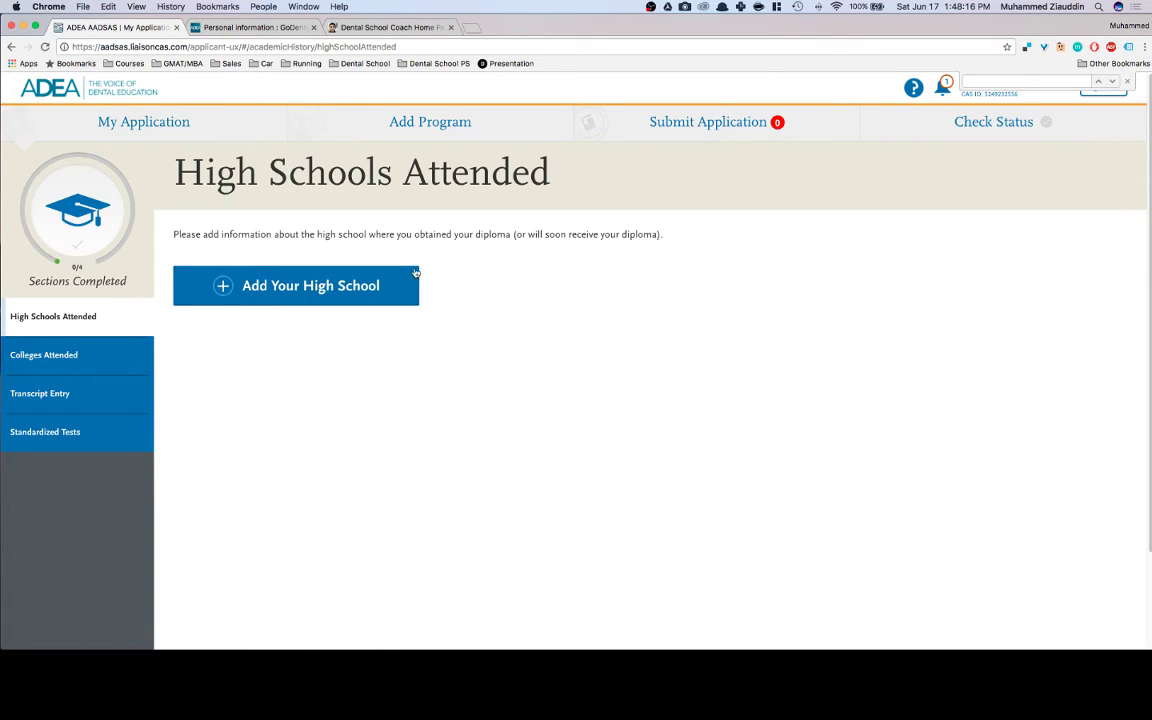
left_click(378, 287)
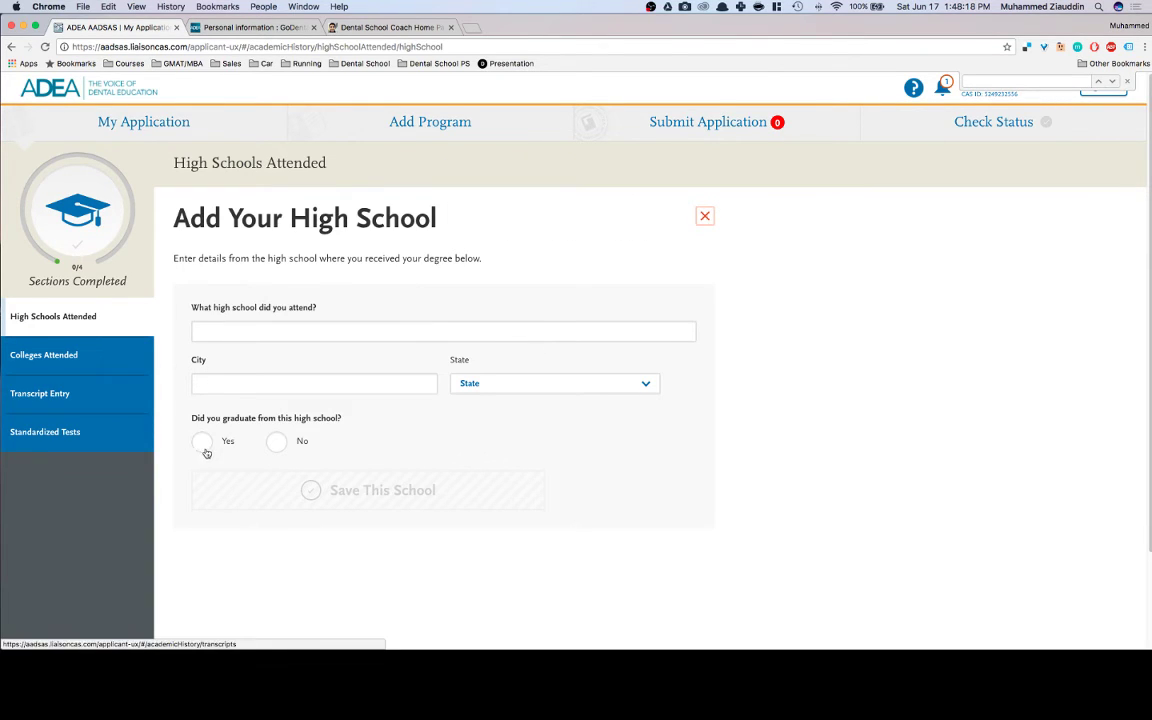
left_click(72, 362)
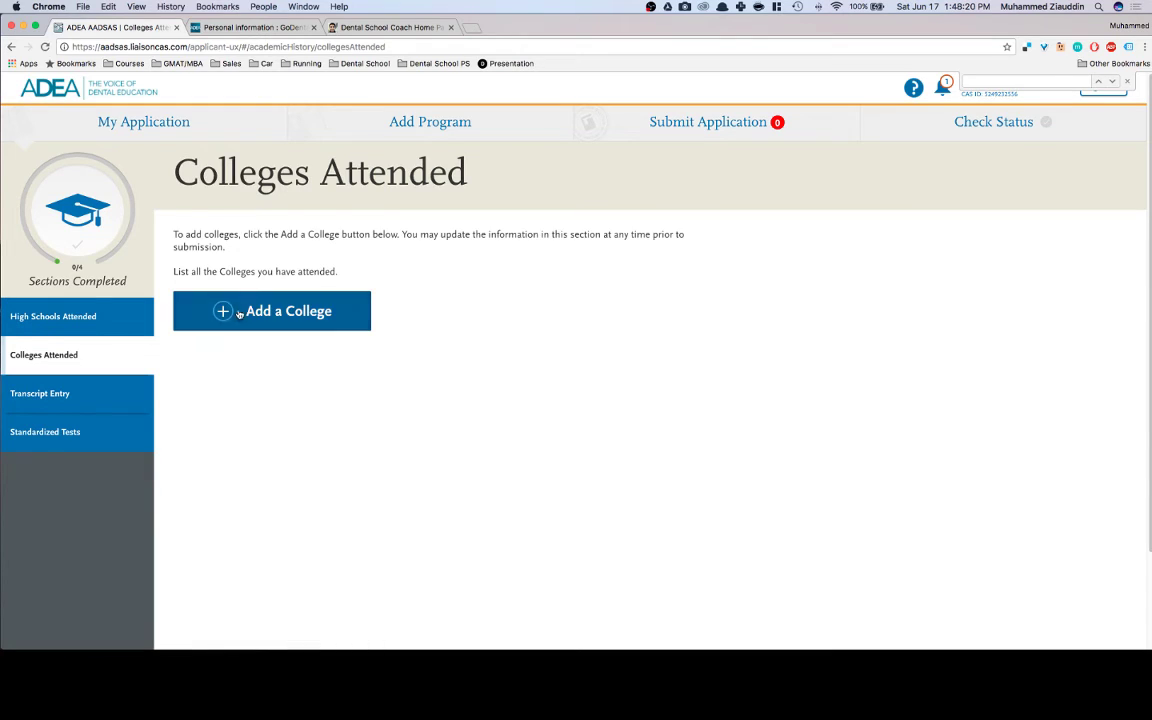
View the form for adding a college under Colleges Attended, and open the Transcript Entry section.
left_click(290, 311)
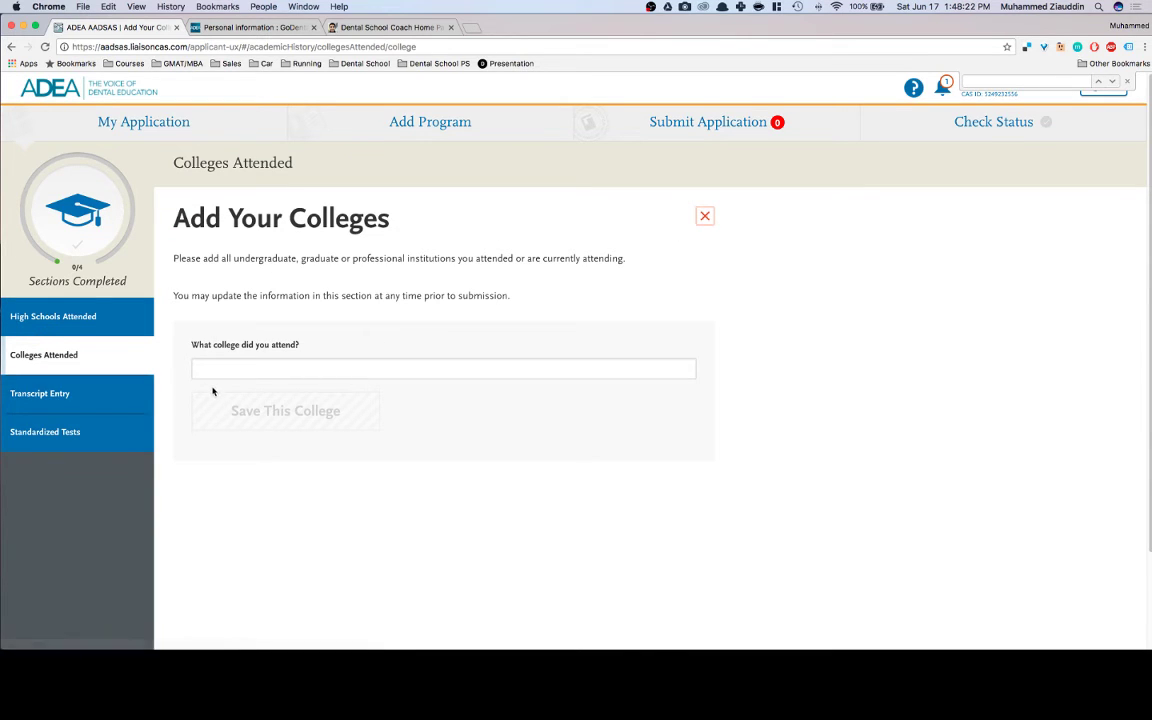
left_click(21, 393)
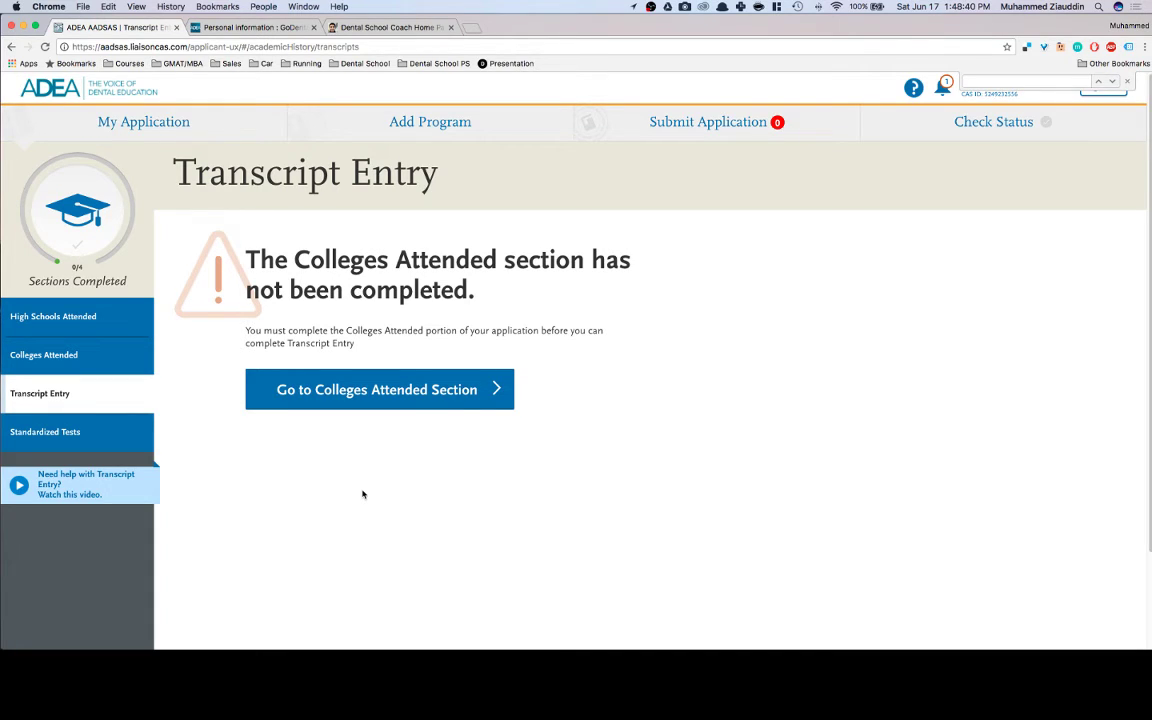
Switch to the ADEA GoDental website and open its Academic History page, viewing the list of help topics below the video.
key("ctrl+Tab")
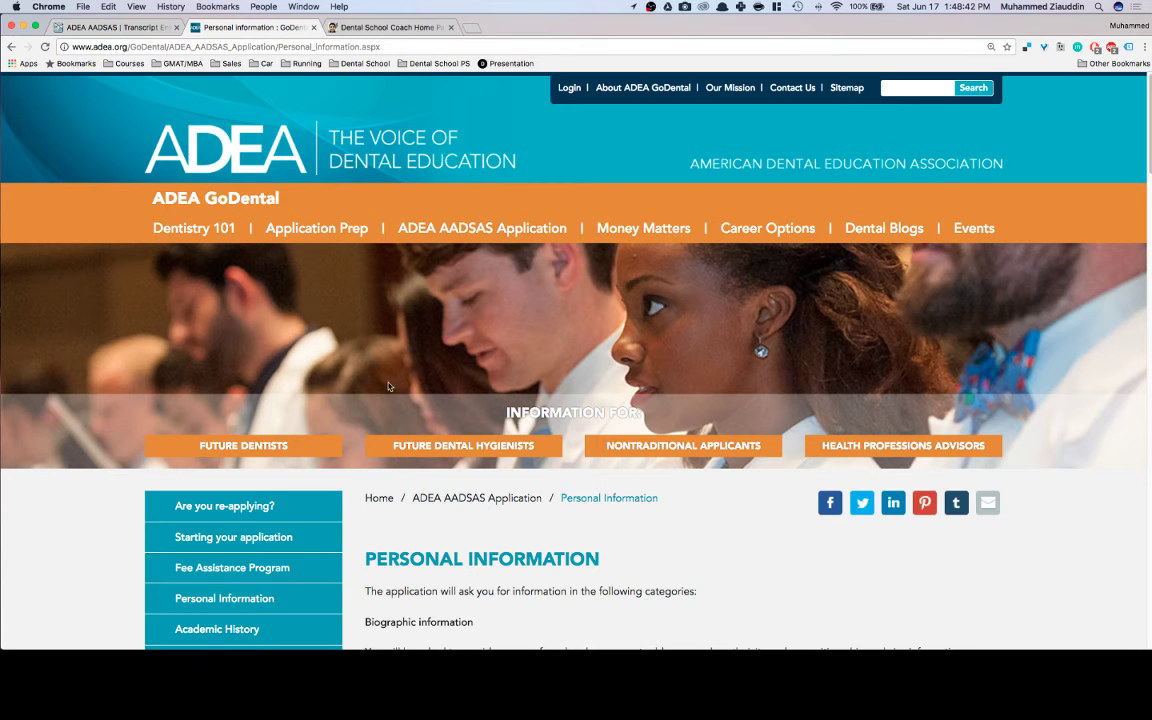
scroll(548, 430, "down", 1)
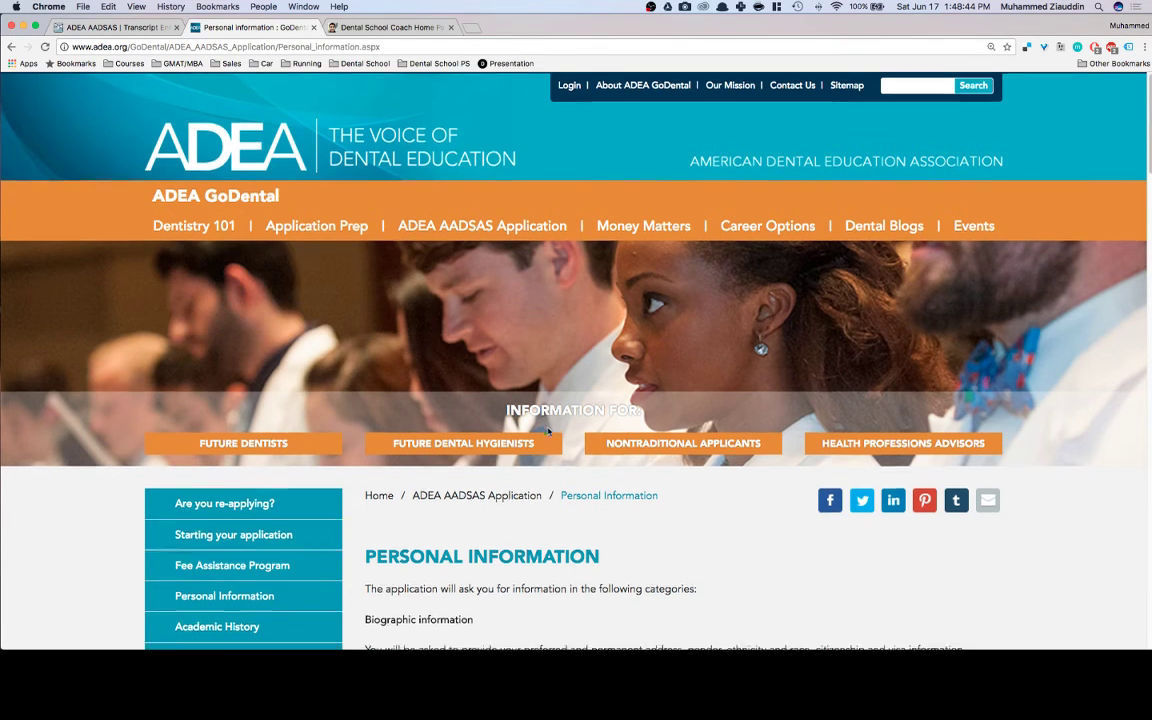
scroll(548, 430, "down", 5)
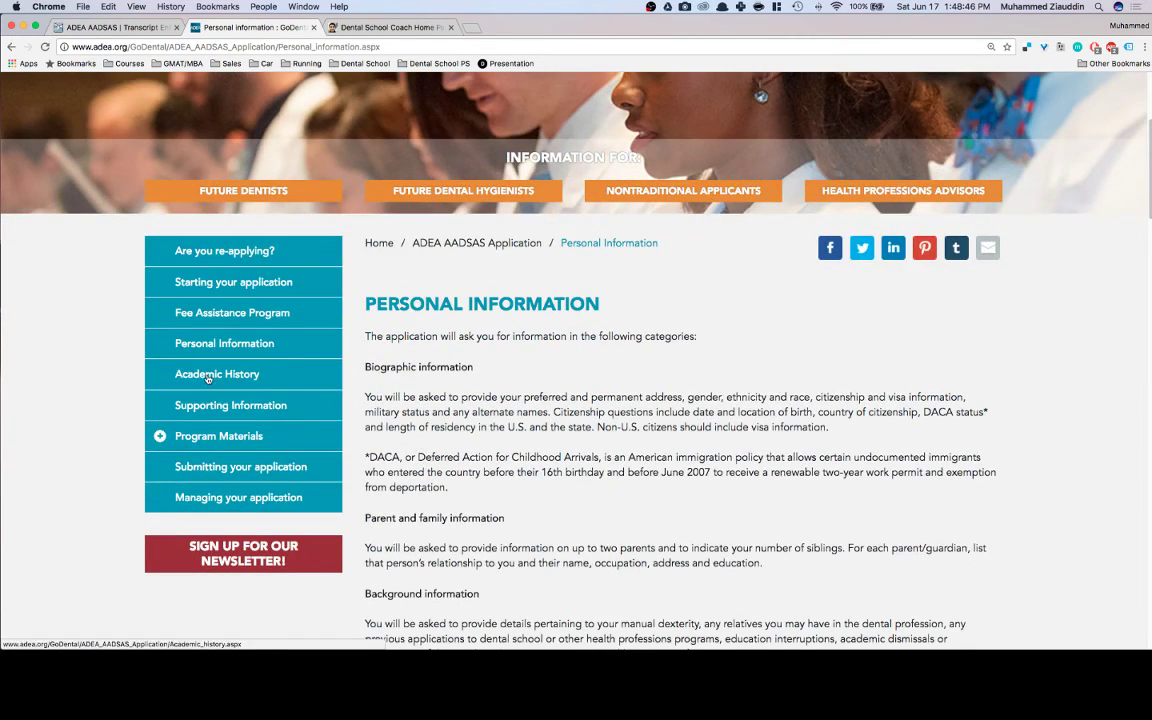
left_click(208, 376)
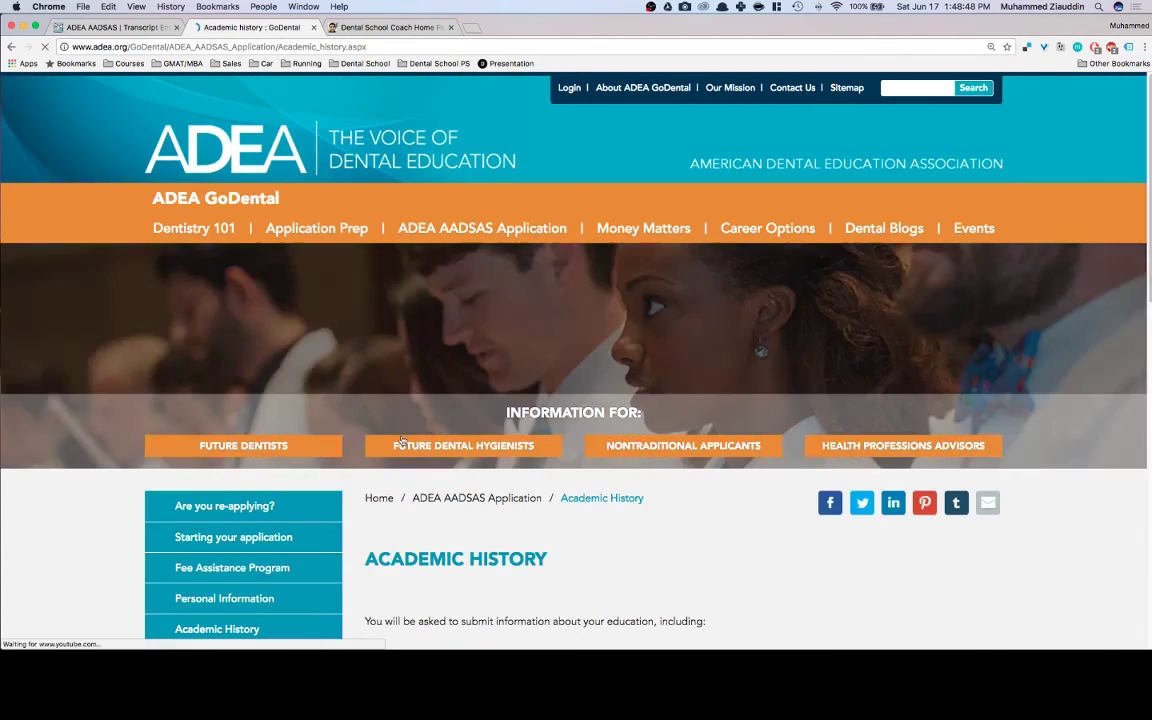
scroll(450, 436, "down", 5)
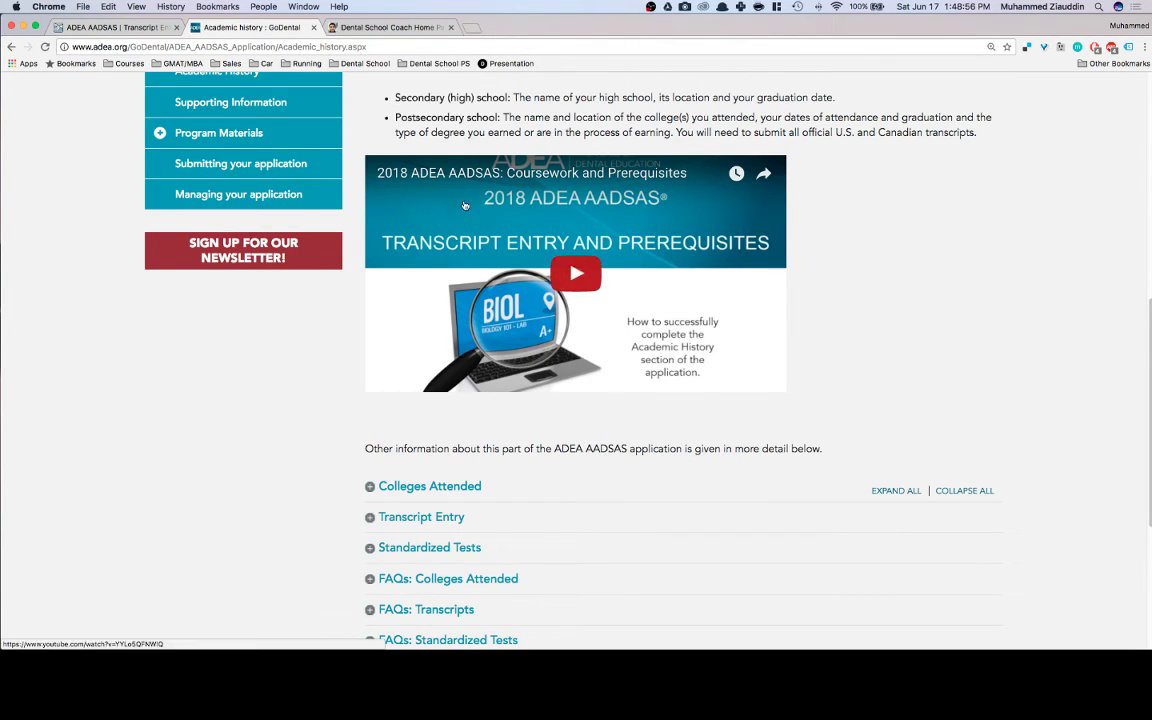
scroll(828, 348, "down", 2)
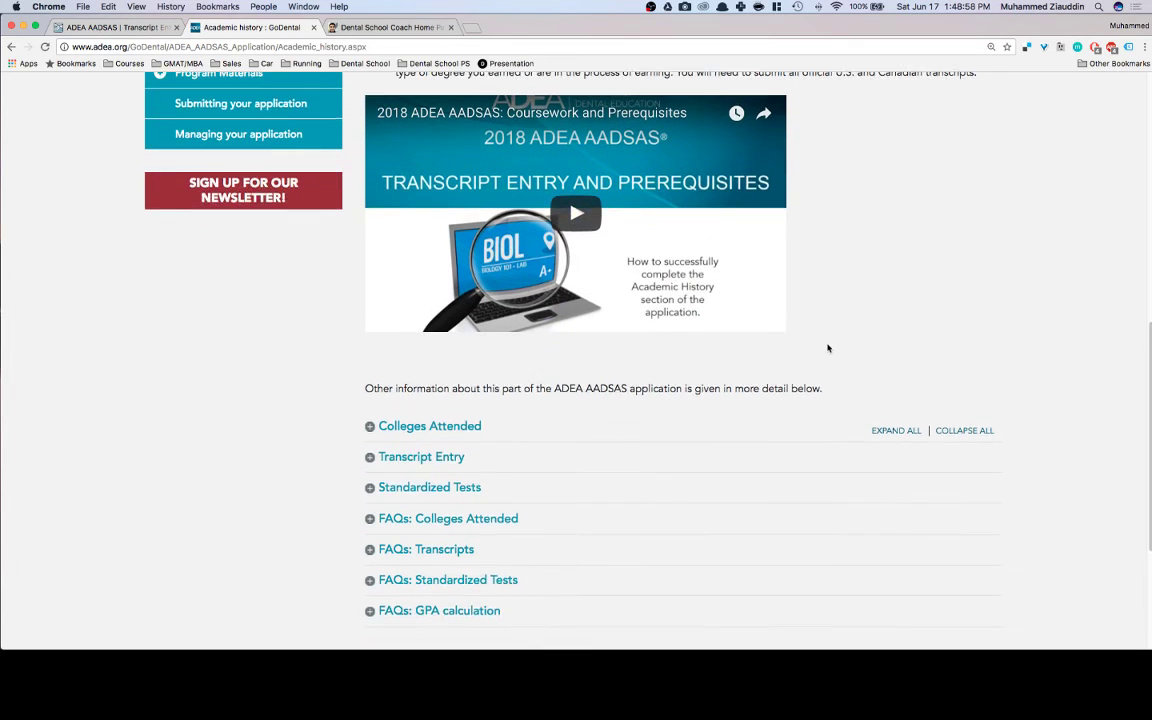
Expand the transcript FAQs and read the answers on labs, planned courses, credits, repeated courses, military coursework, updates and foreign schools.
left_click(404, 519)
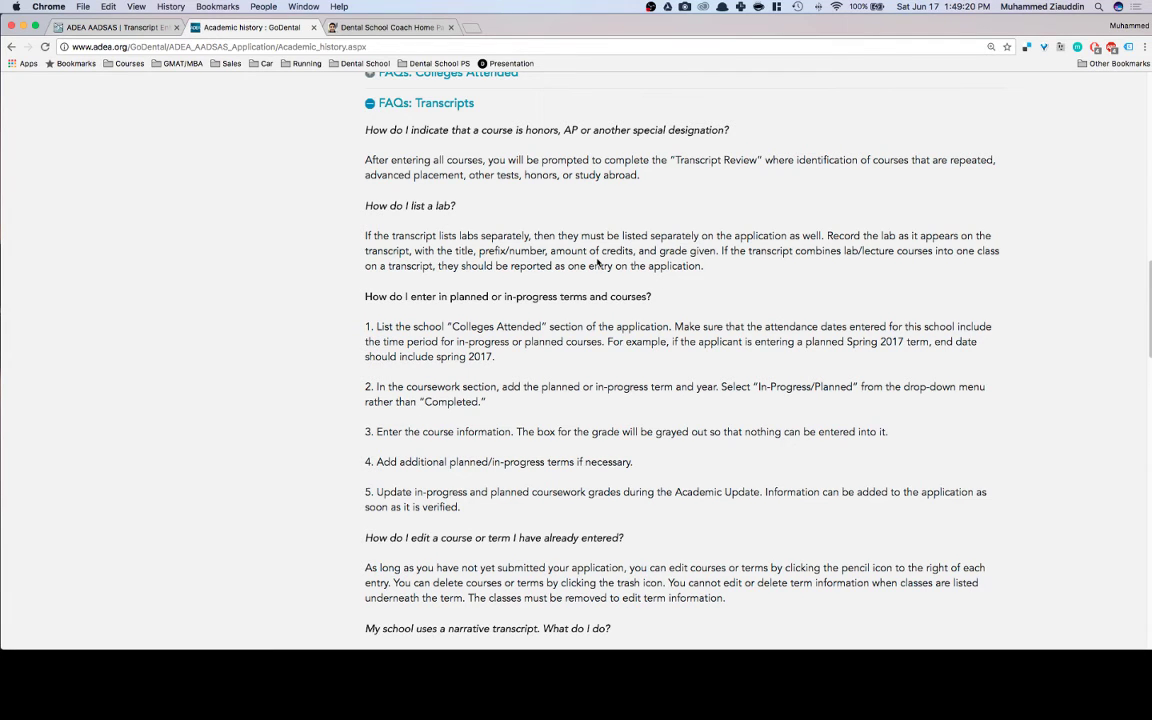
scroll(627, 261, "down", 2)
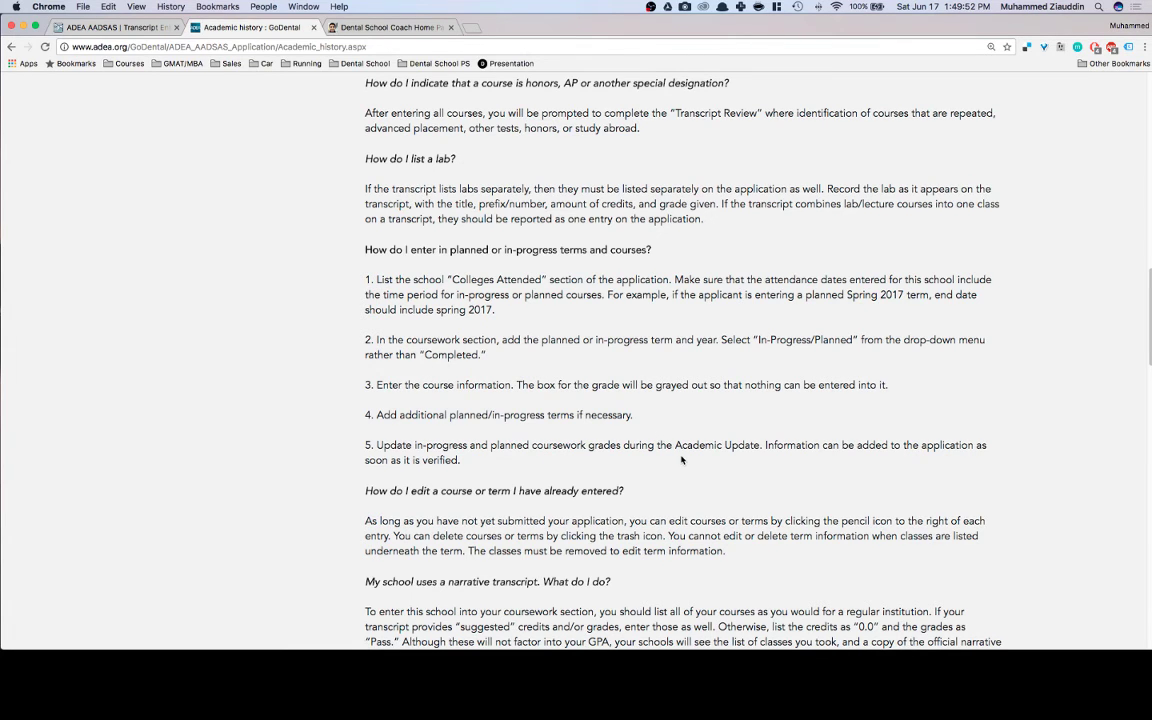
scroll(681, 459, "down", 1)
scroll(681, 459, "down", 2)
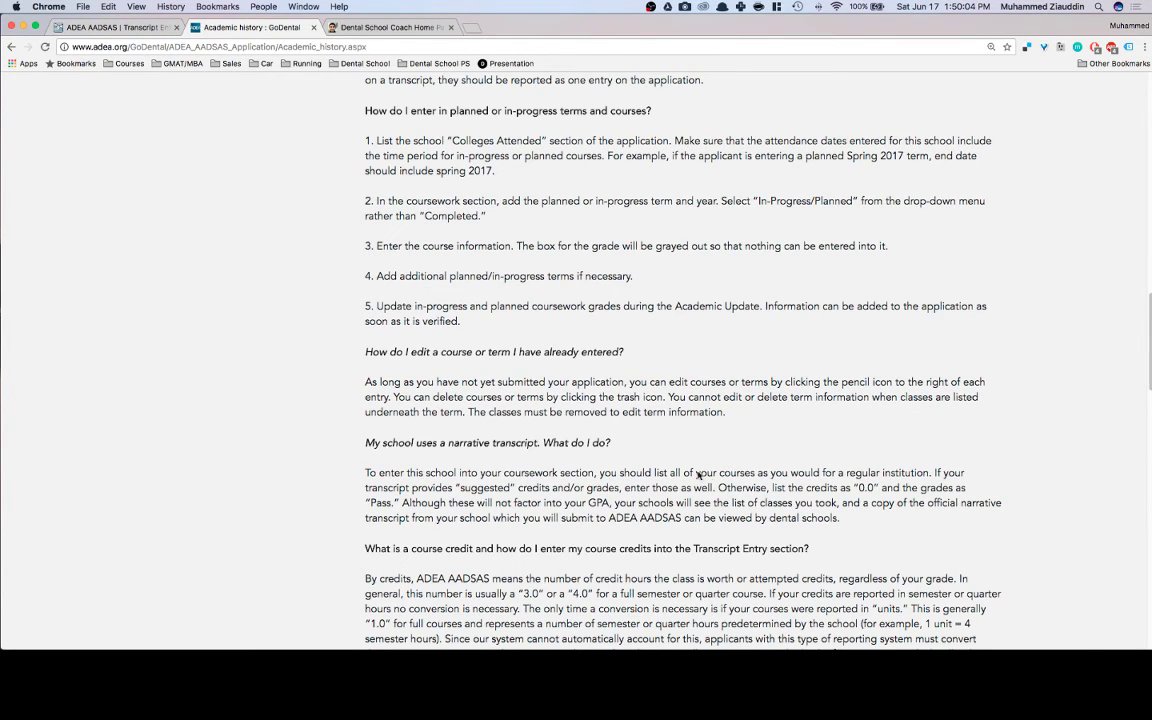
scroll(690, 468, "down", 5)
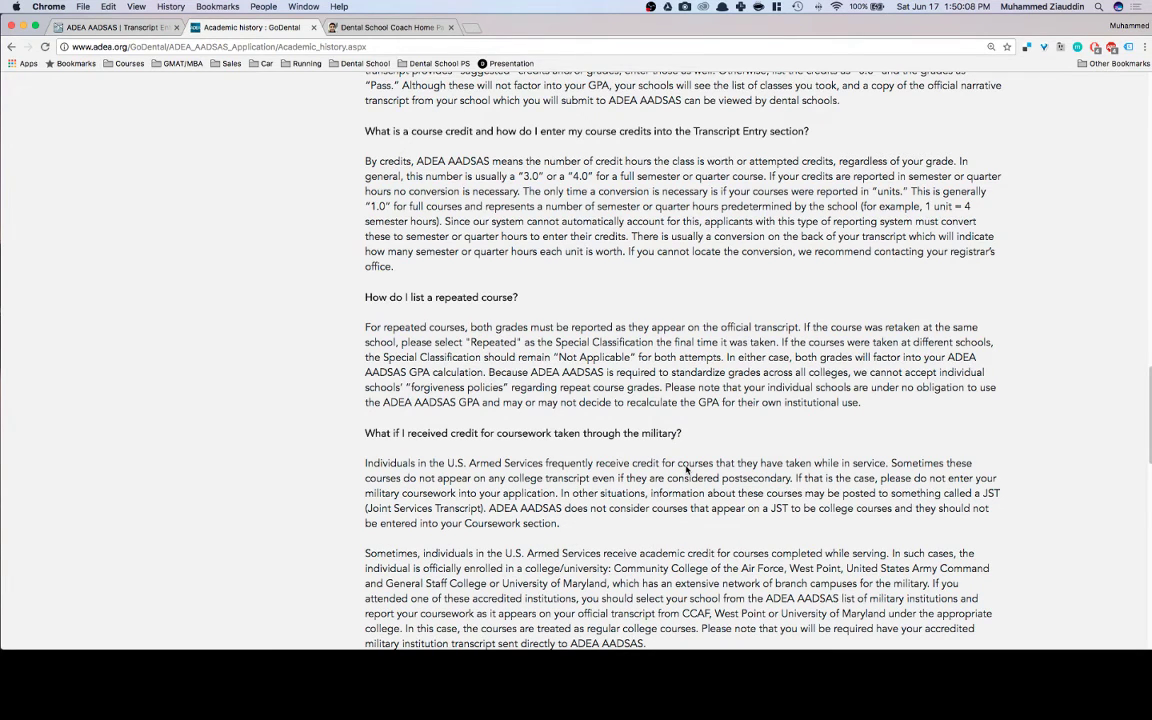
scroll(665, 462, "down", 1)
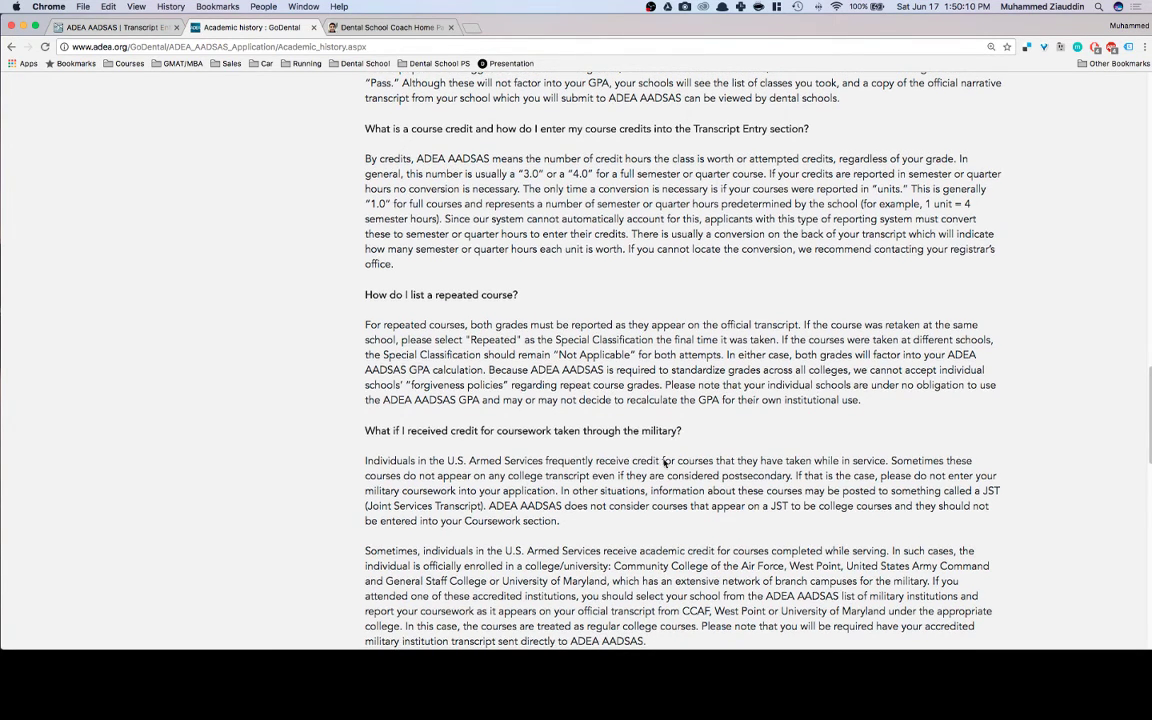
scroll(664, 462, "down", 3)
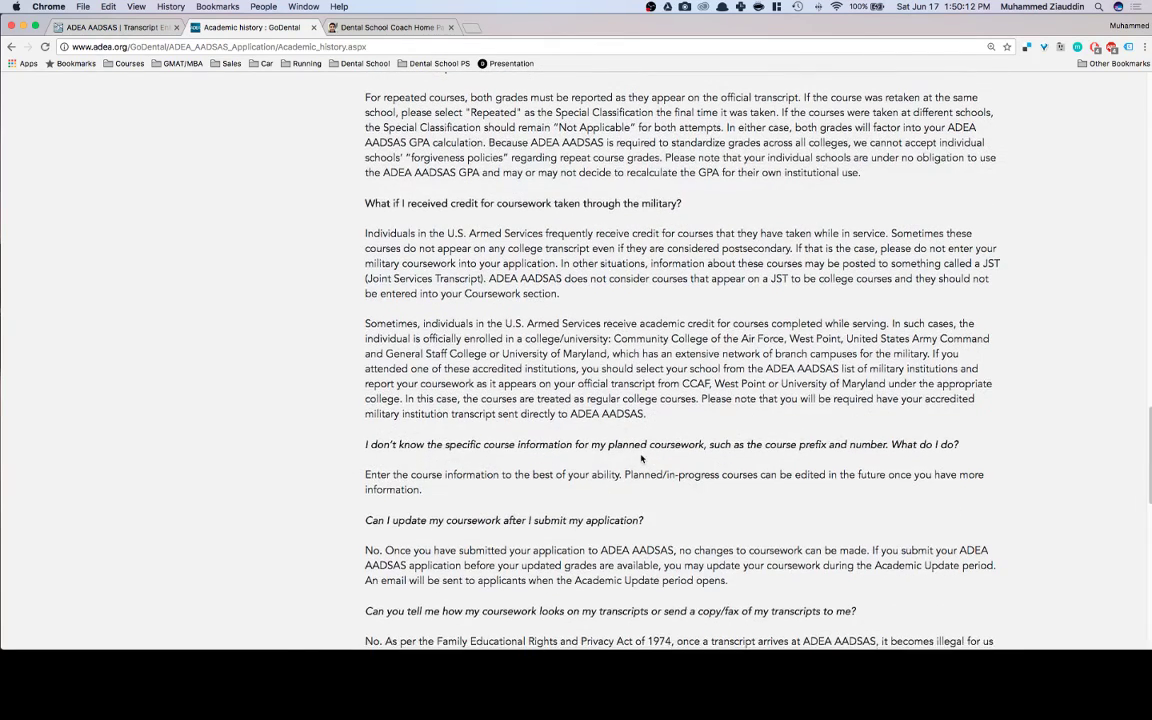
scroll(641, 458, "down", 1)
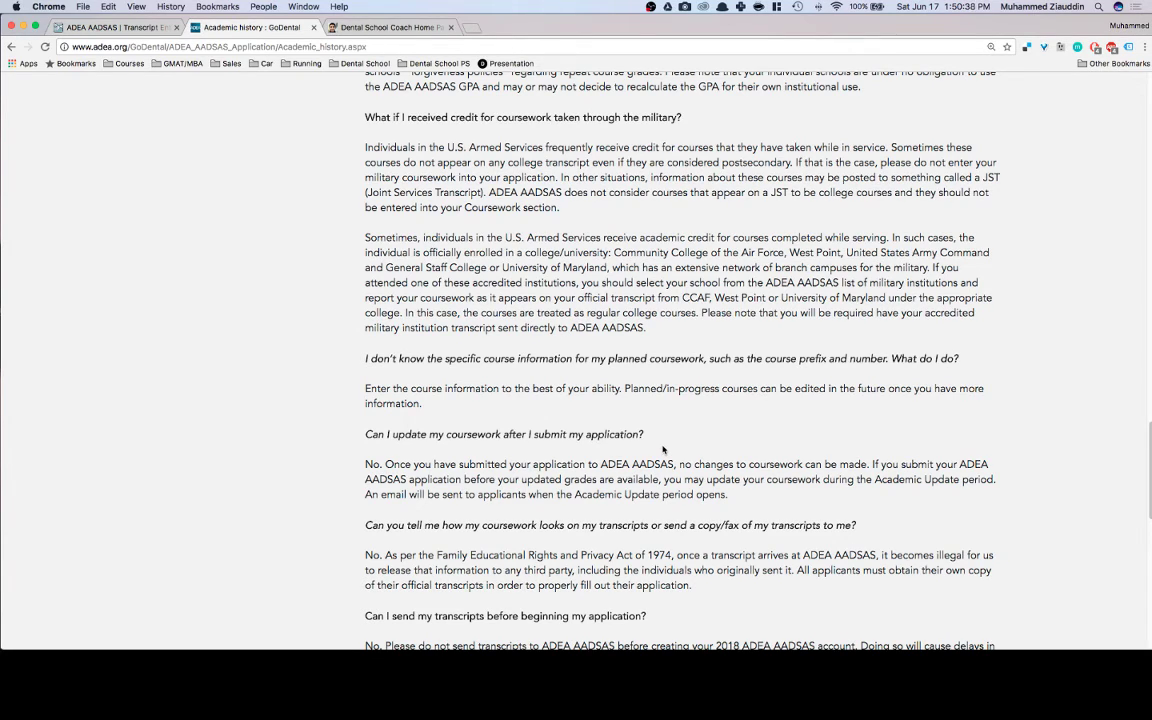
scroll(585, 400, "down", 5)
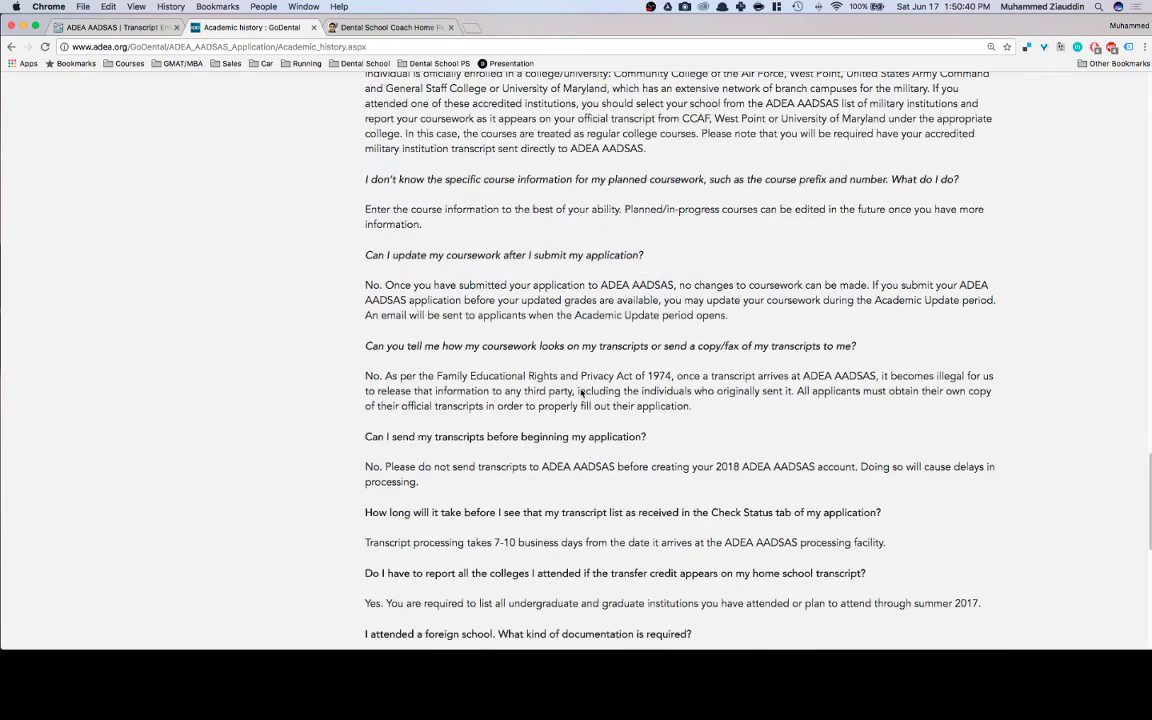
scroll(583, 410, "down", 10)
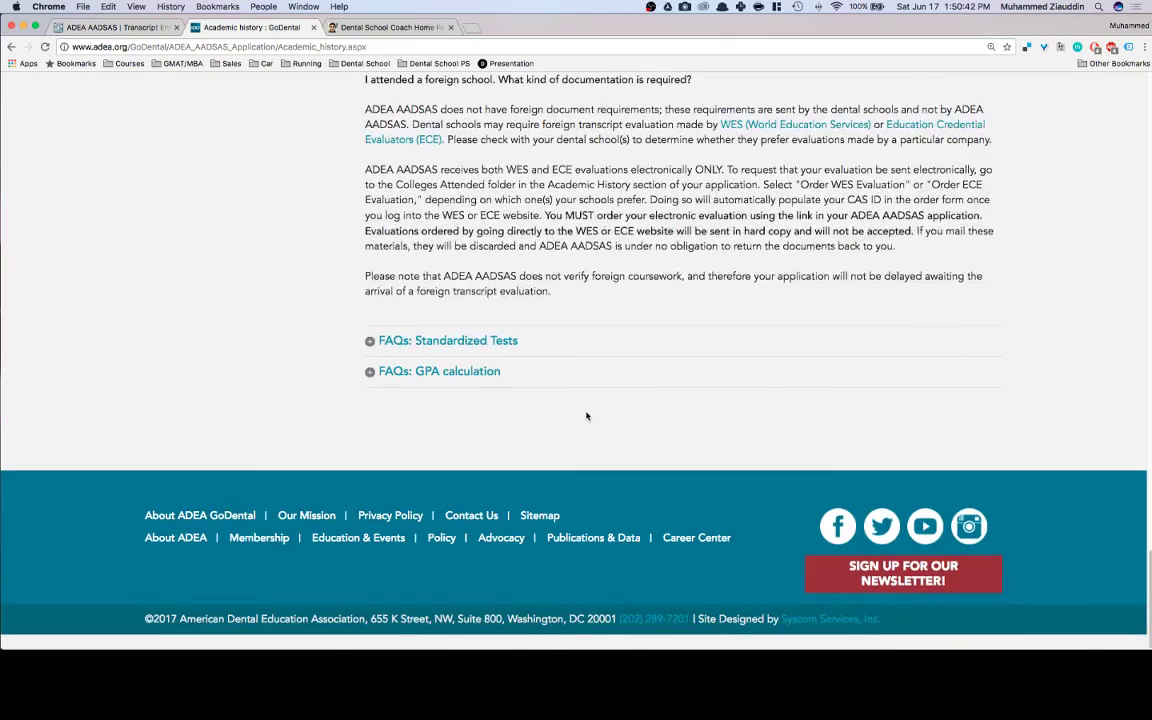
Return to the AADSAS application's Transcript Entry section and open the My Application dashboard.
key("Home")
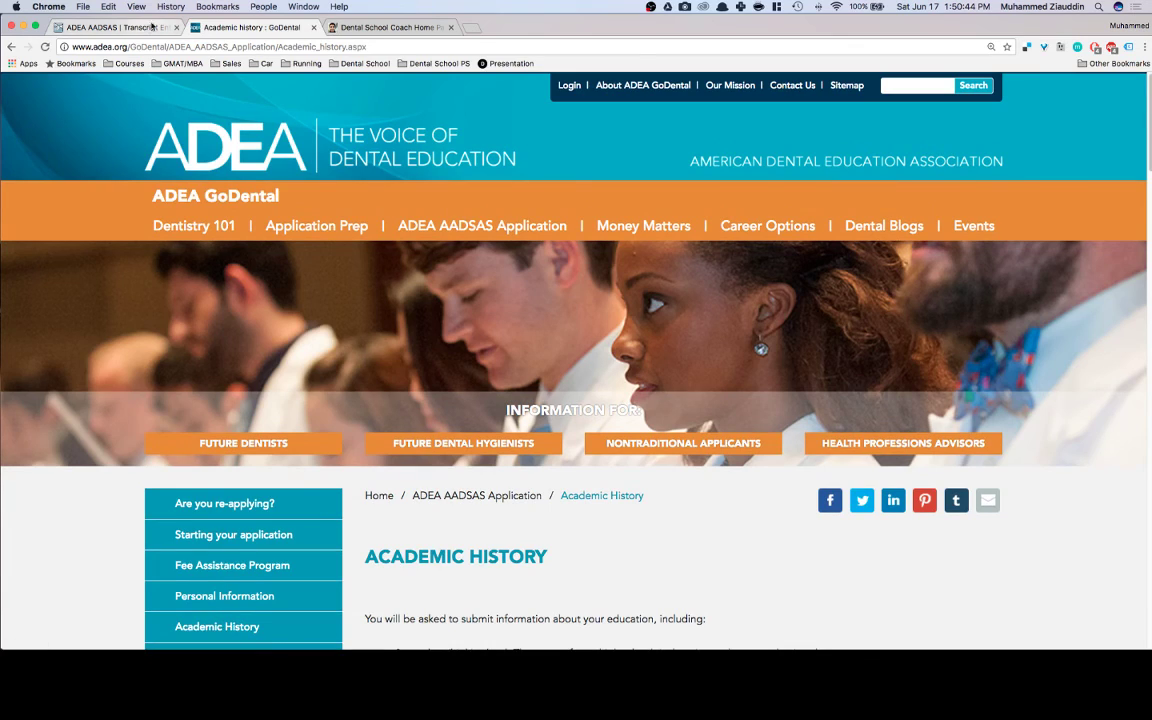
left_click(133, 26)
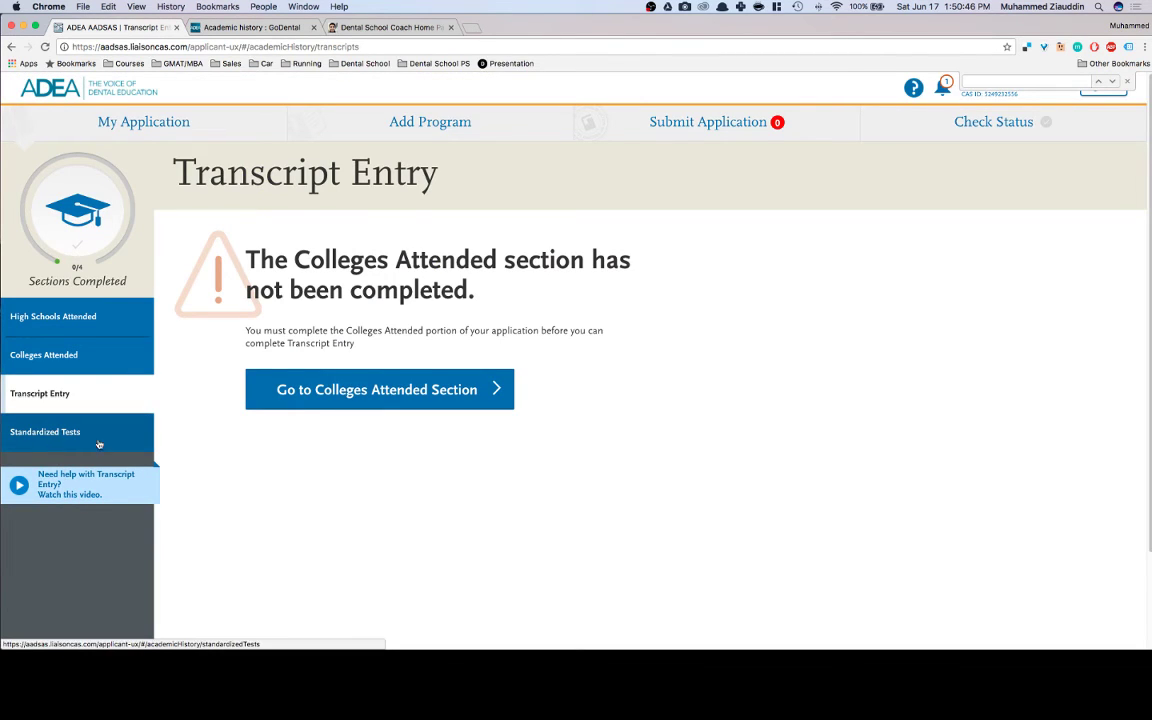
left_click(168, 110)
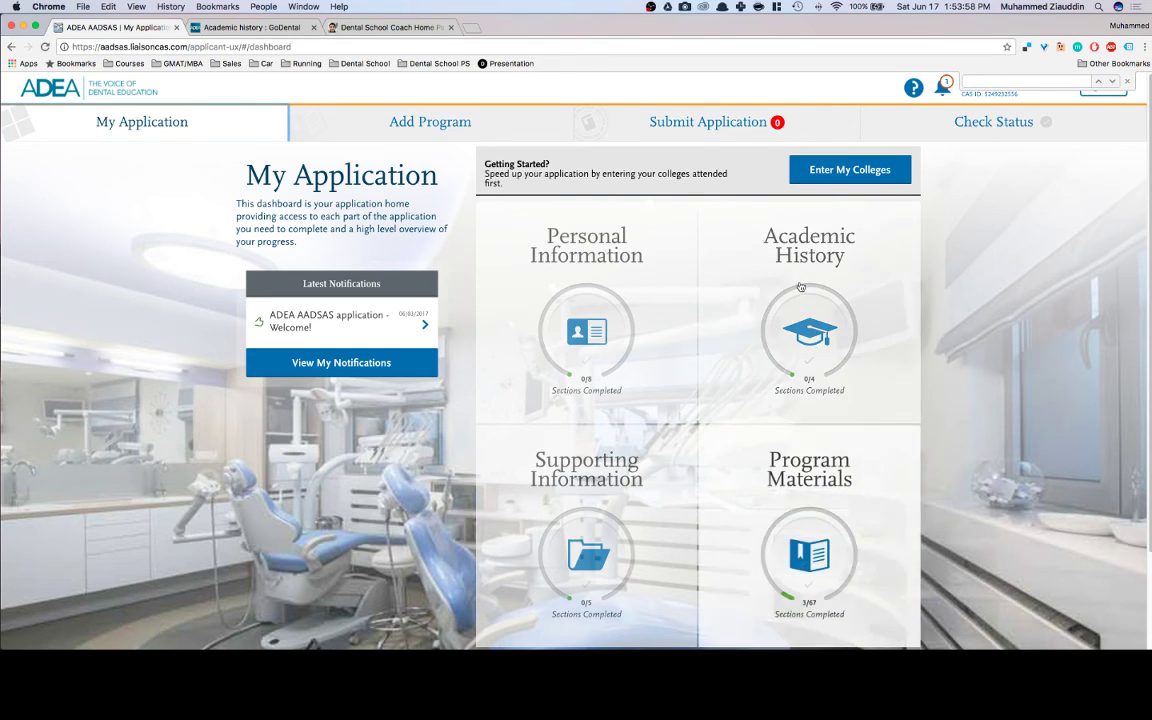
Switch to the Dental School Coach home page and look through the student acceptances, testimonials and offered services.
left_click(343, 31)
scroll(570, 412, "up", 10)
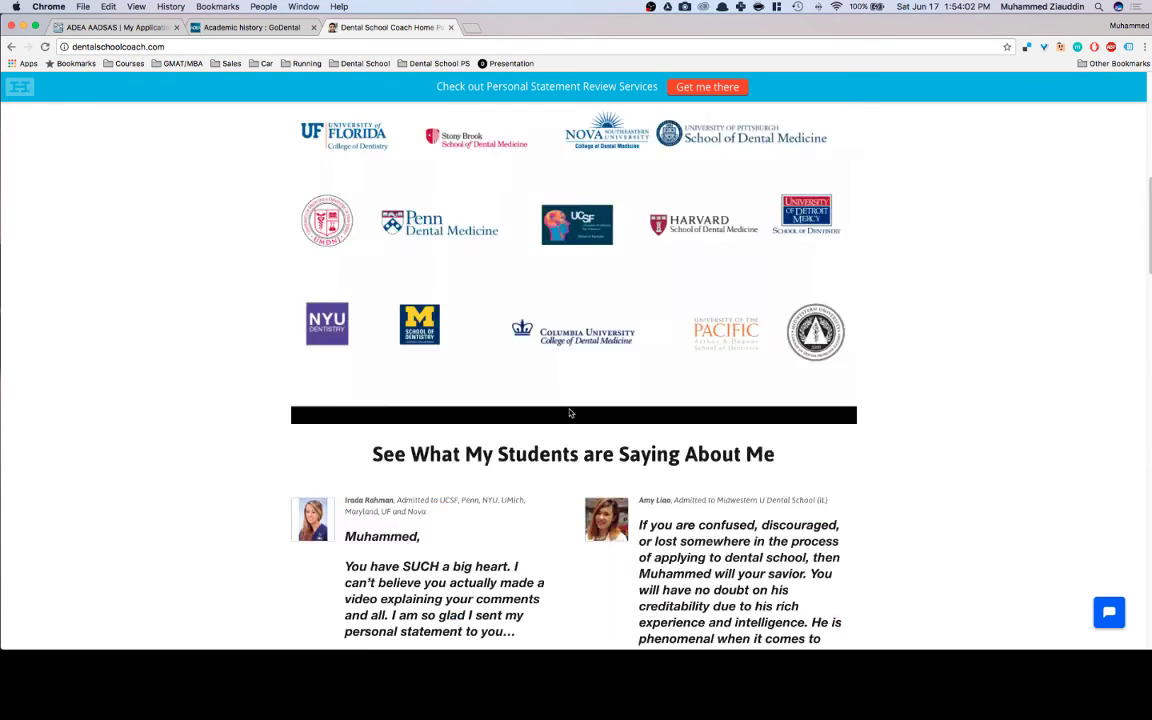
scroll(570, 412, "down", 5)
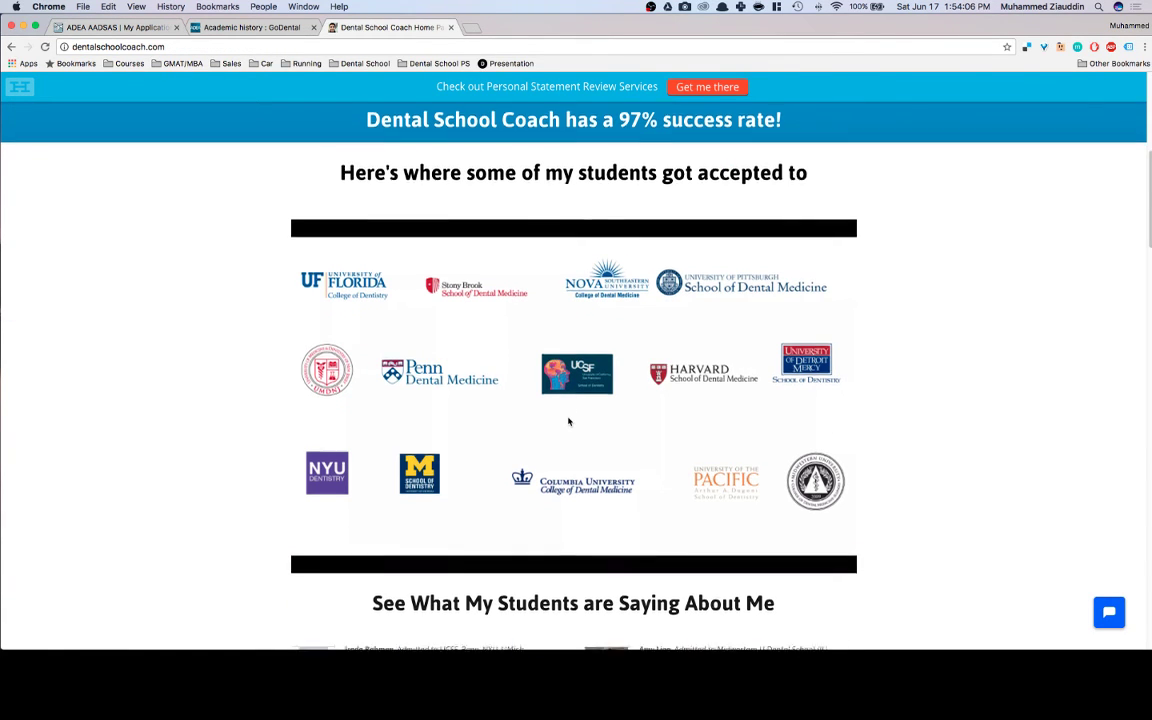
scroll(570, 418, "down", 10)
scroll(568, 421, "down", 8)
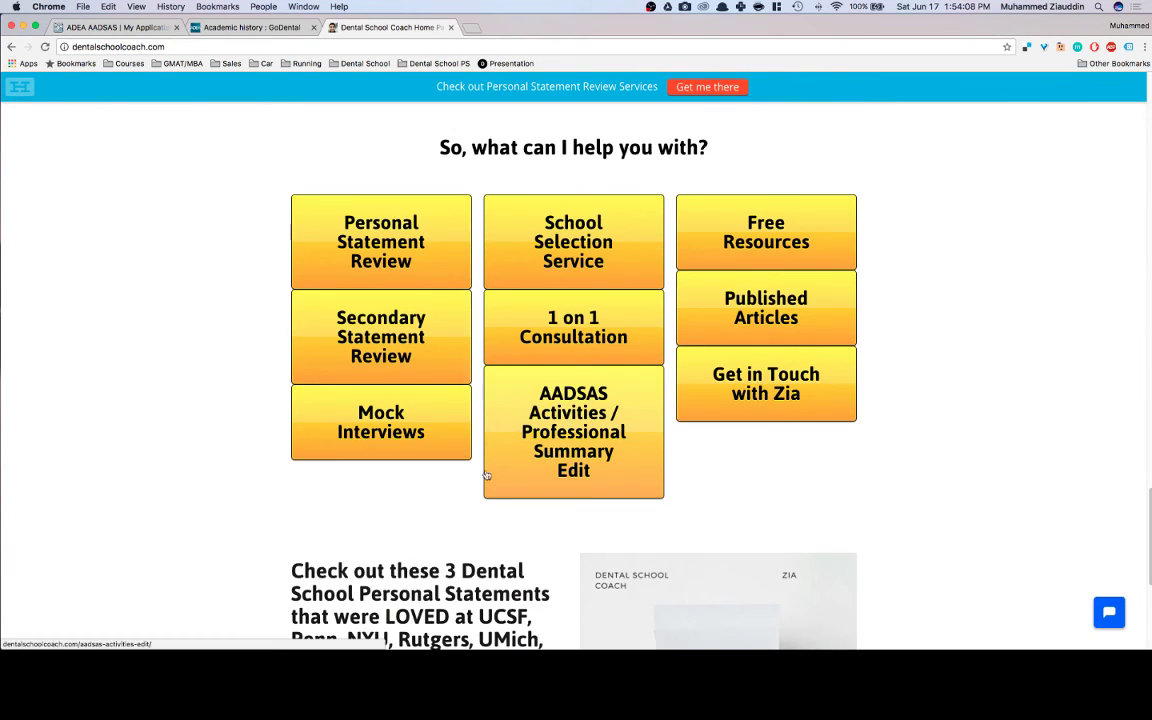